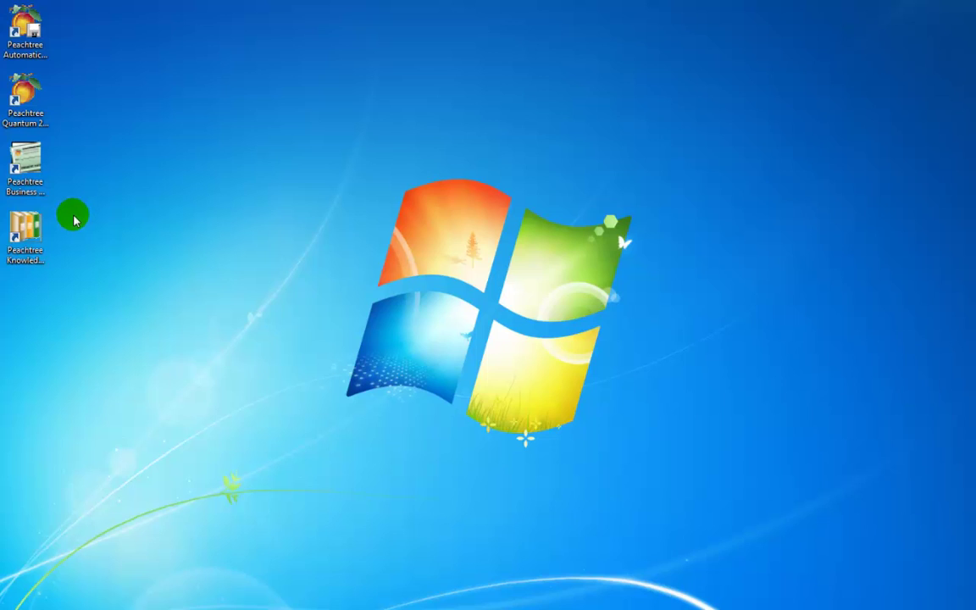
Launch Peachtree Quantum 2010 and open the Bellwether Garden Supply sample company.
{"action": "left_click", "coordinate": [28, 100]}
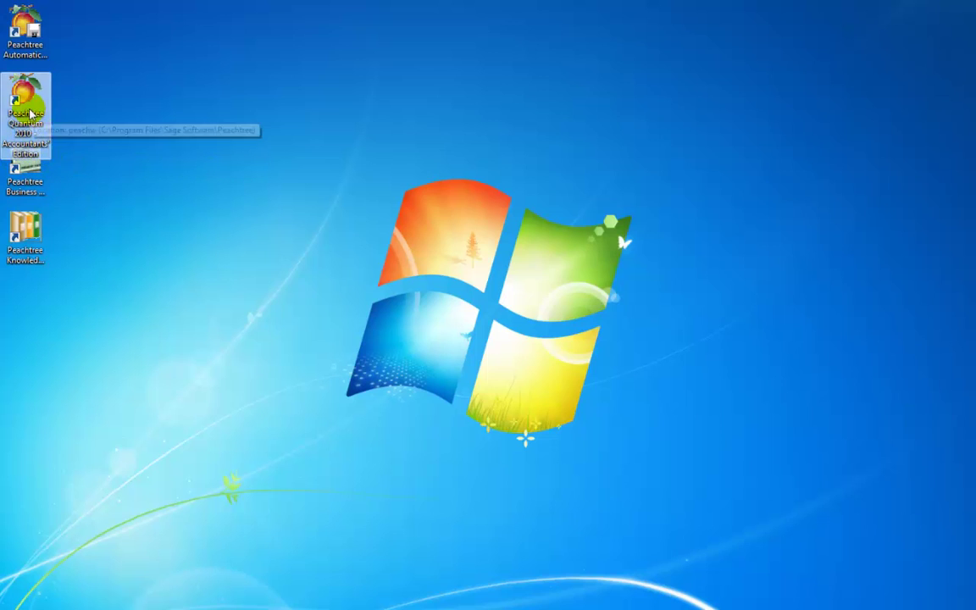
{"action": "double_click", "coordinate": [28, 117]}
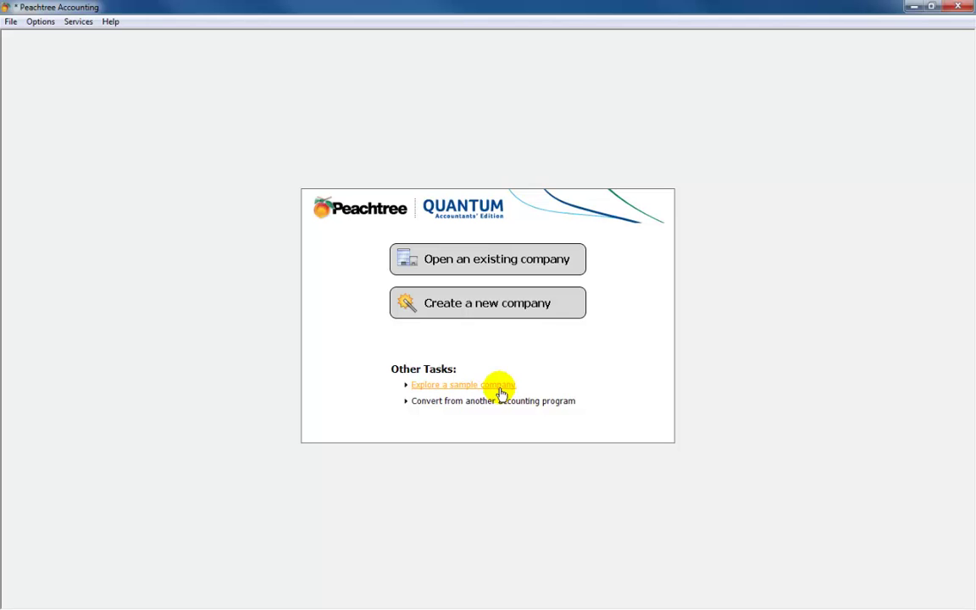
{"action": "left_click", "coordinate": [501, 391]}
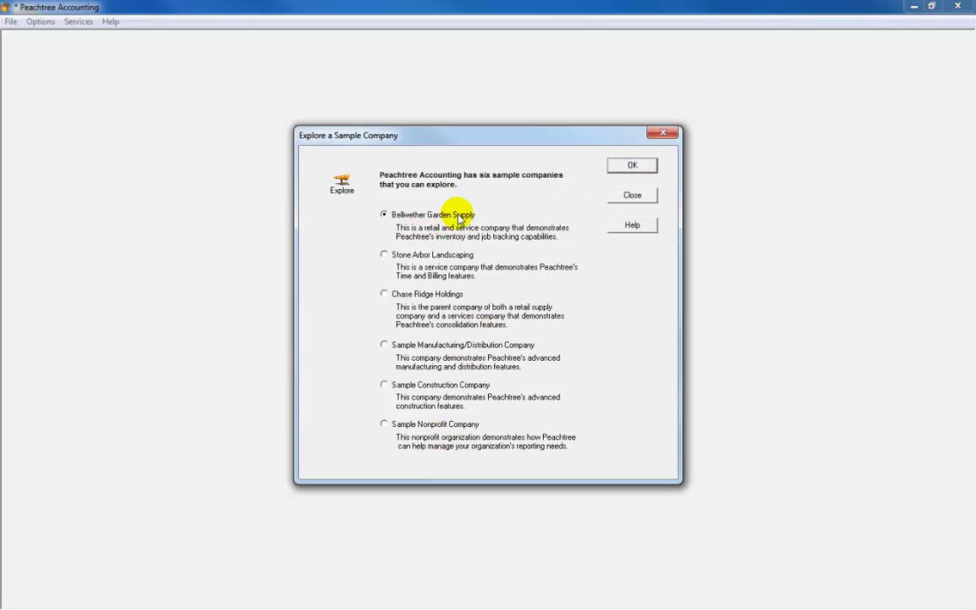
{"action": "left_click", "coordinate": [631, 168]}
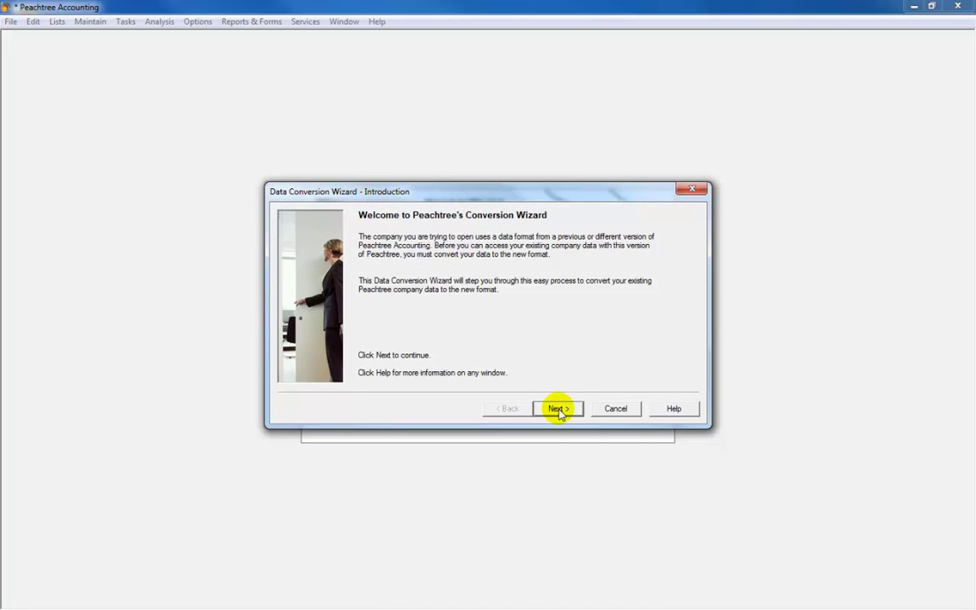
Back up the Bellwether Garden Supply data for conversion, including the company name in the file name, as Bellwether-backup2010.
{"action": "left_click", "coordinate": [557, 408]}
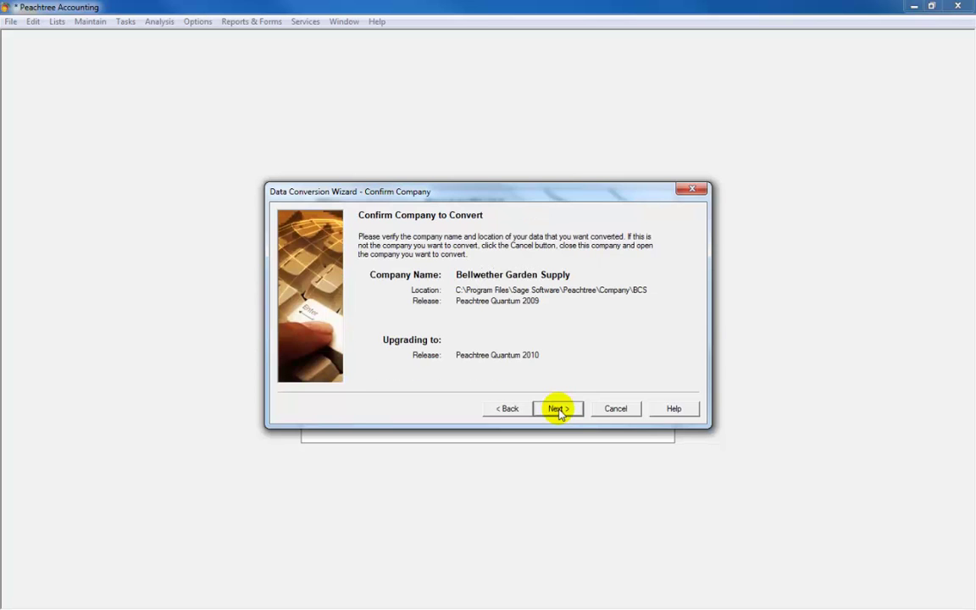
{"action": "left_click", "coordinate": [557, 409]}
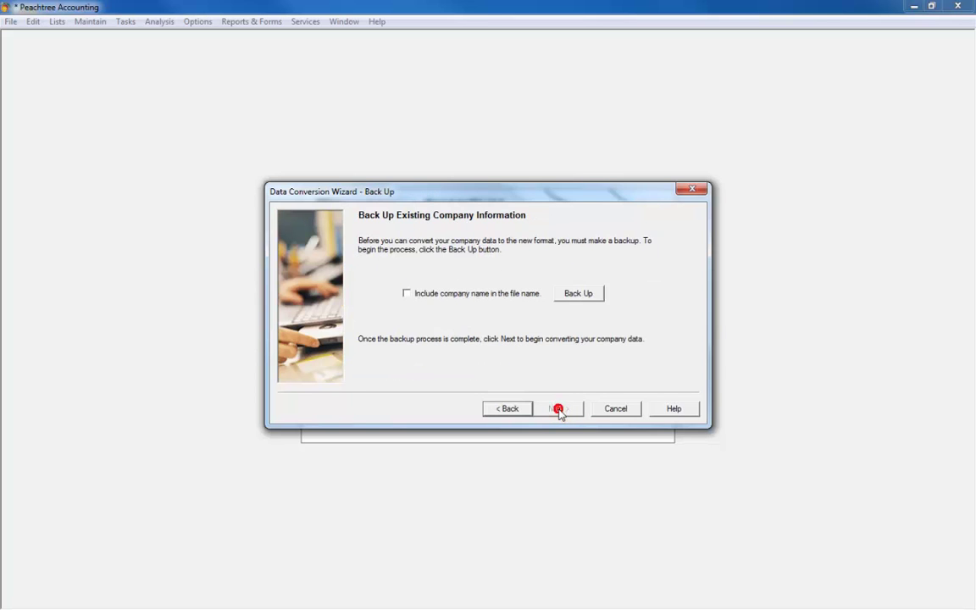
{"action": "left_click", "coordinate": [406, 293]}
{"action": "left_click", "coordinate": [579, 293]}
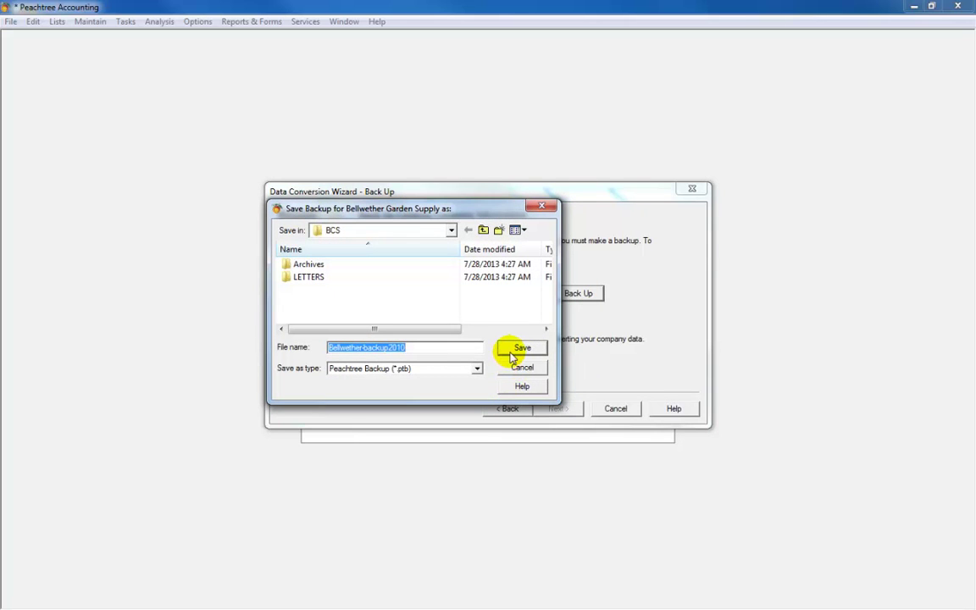
{"action": "left_click", "coordinate": [518, 349]}
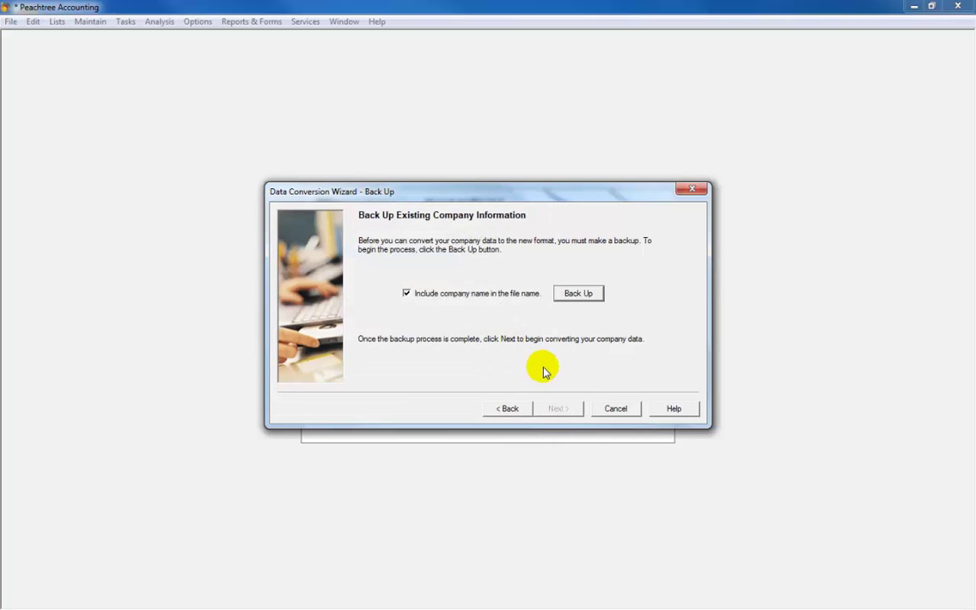
{"action": "left_click", "coordinate": [509, 352]}
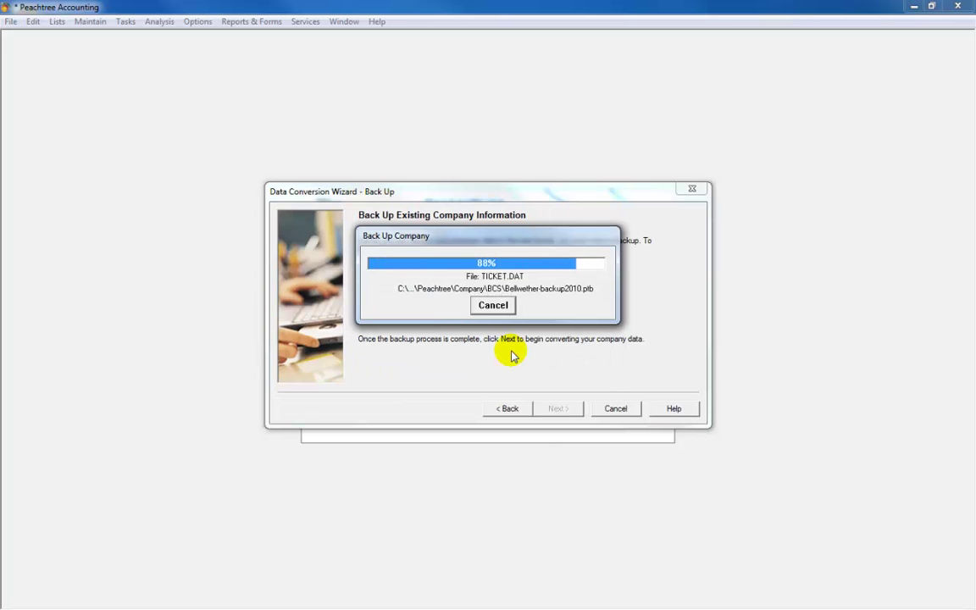
Run the company data conversion to Peachtree Quantum 2010, finish the wizard and dismiss the What's New screen.
{"action": "left_click", "coordinate": [559, 410]}
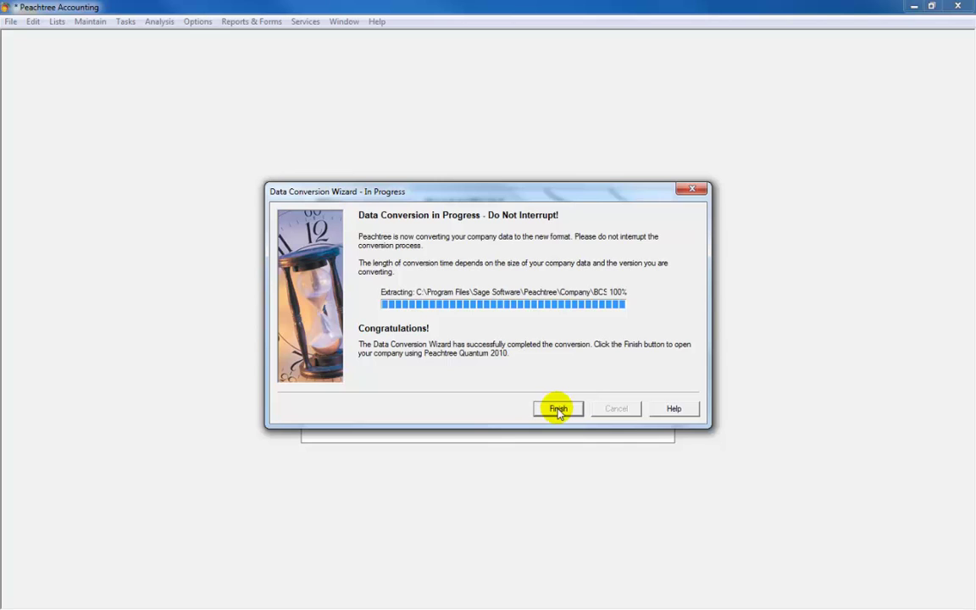
{"action": "left_click", "coordinate": [558, 410]}
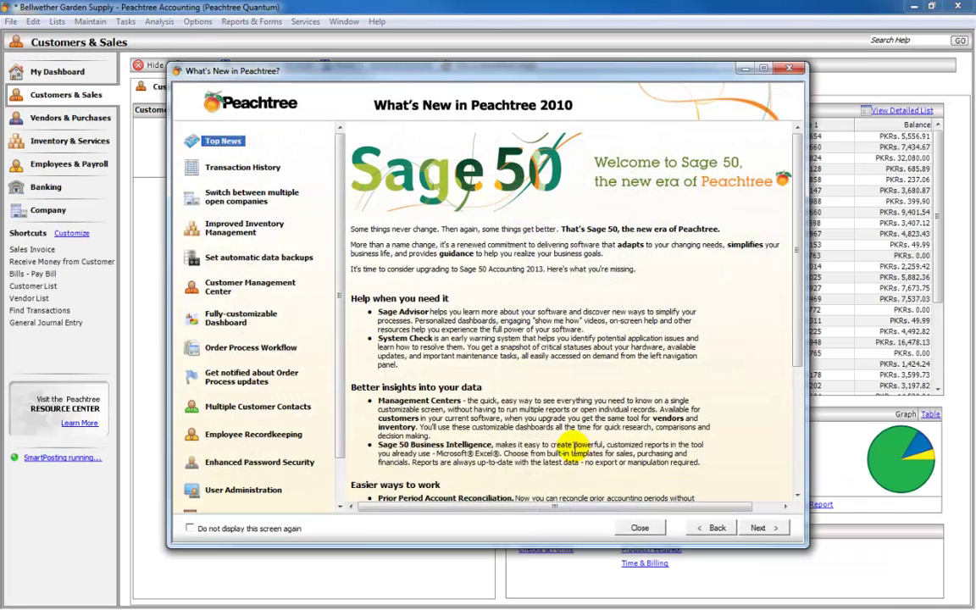
{"action": "left_click", "coordinate": [637, 527]}
{"action": "left_click", "coordinate": [490, 313]}
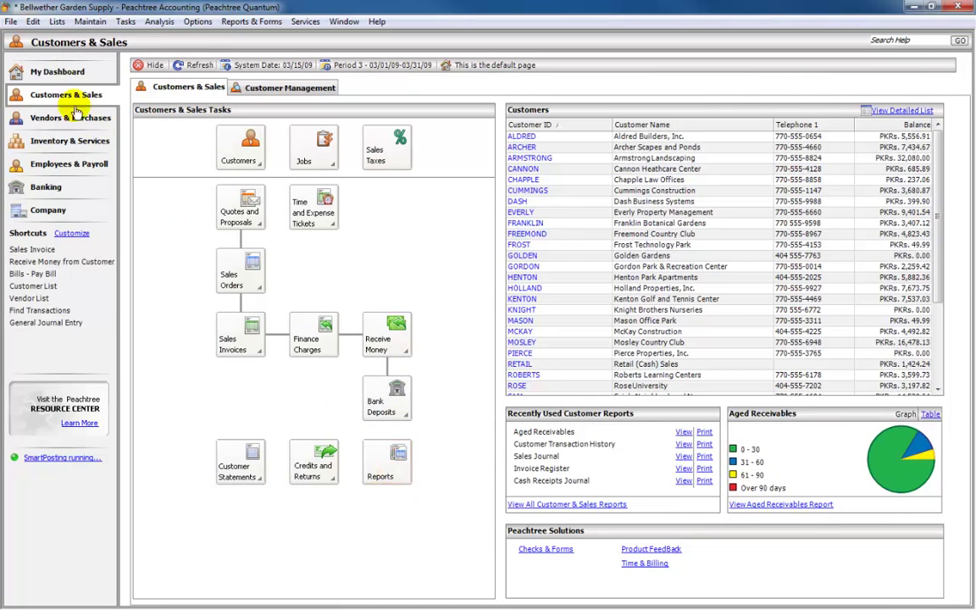
Look through each navigation center in turn, from My Dashboard and Customers & Sales to Banking and Company.
{"action": "left_click", "coordinate": [73, 78]}
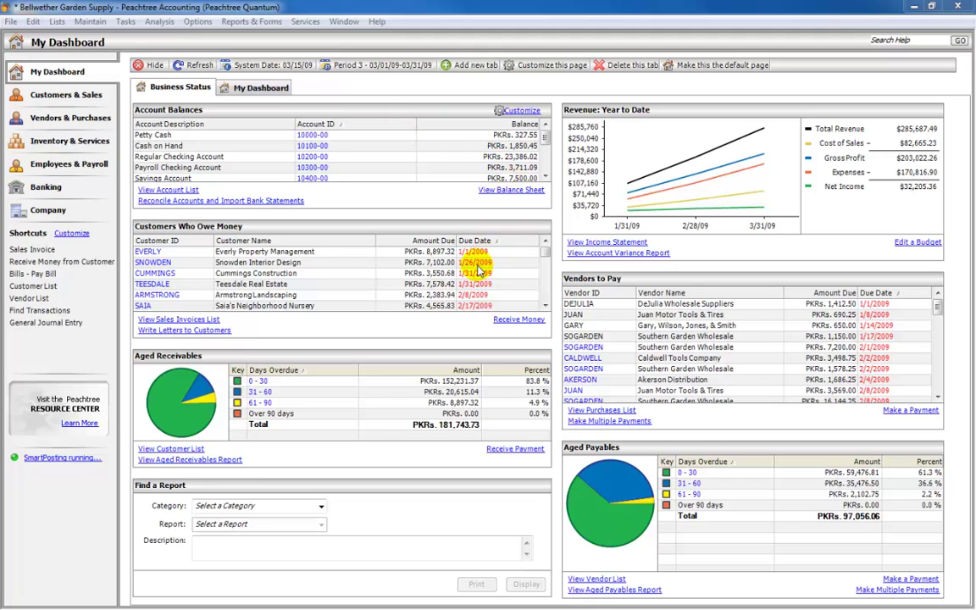
{"action": "left_click", "coordinate": [91, 98]}
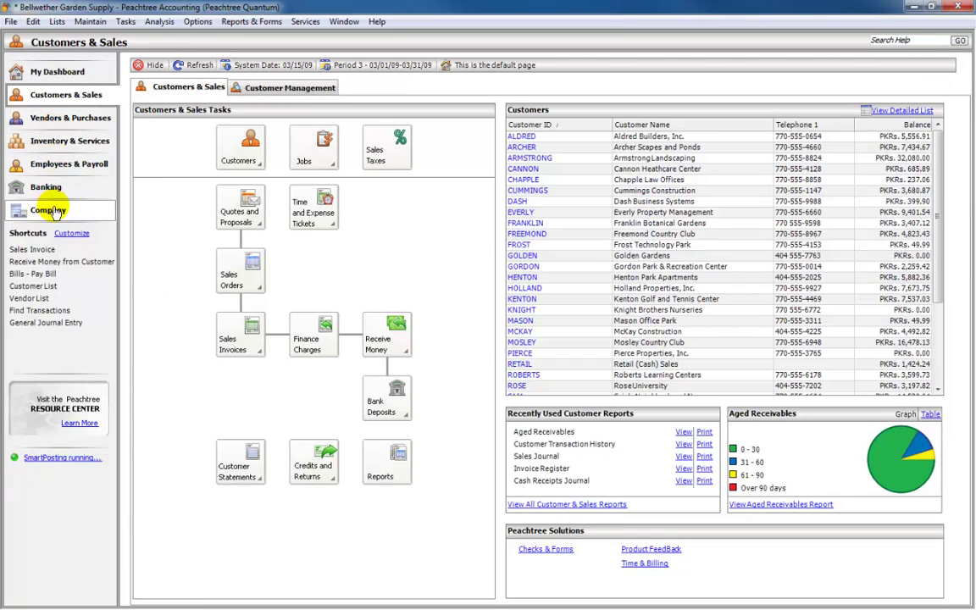
{"action": "left_click", "coordinate": [67, 123]}
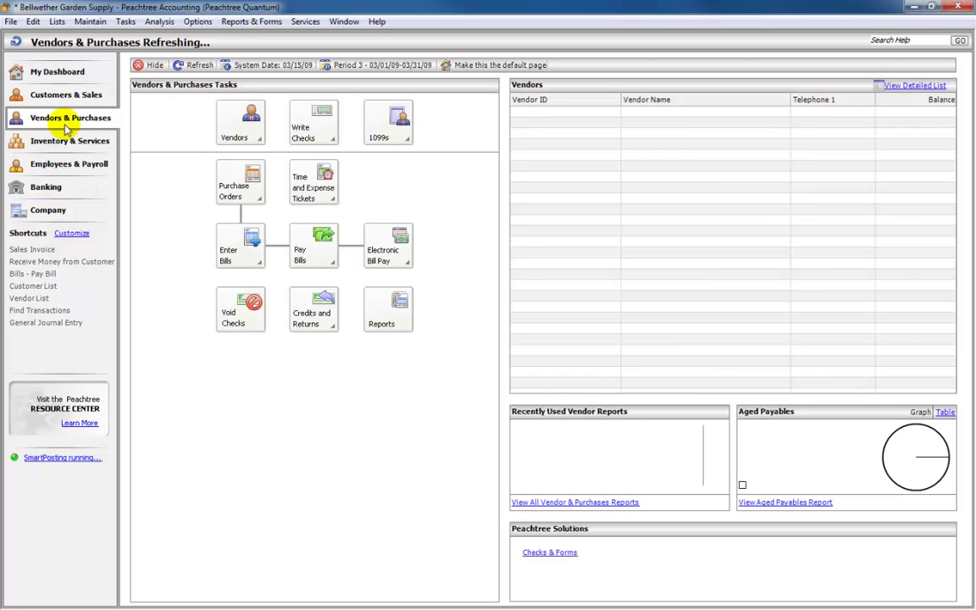
{"action": "left_click", "coordinate": [62, 146]}
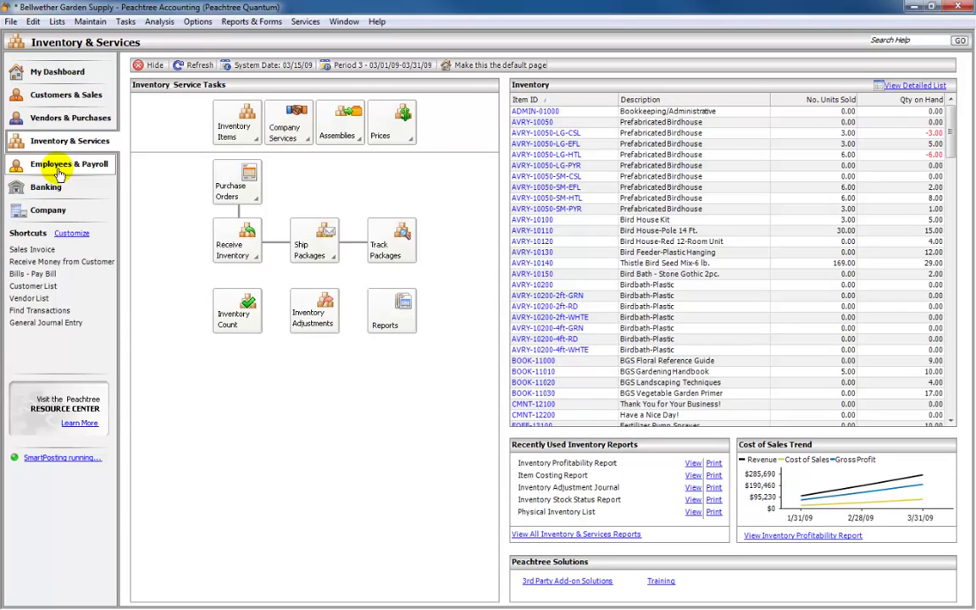
{"action": "left_click", "coordinate": [56, 167]}
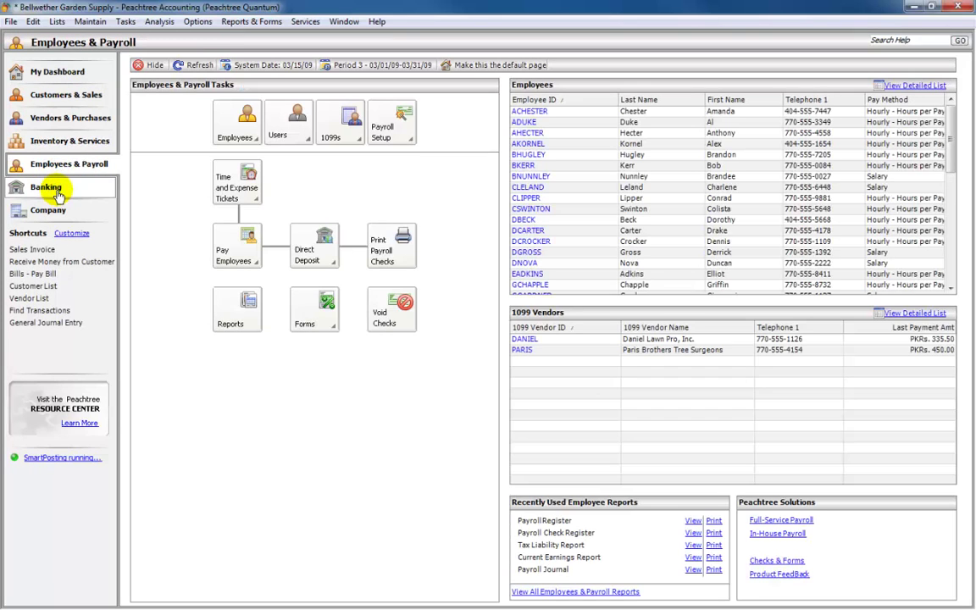
{"action": "left_click", "coordinate": [57, 193]}
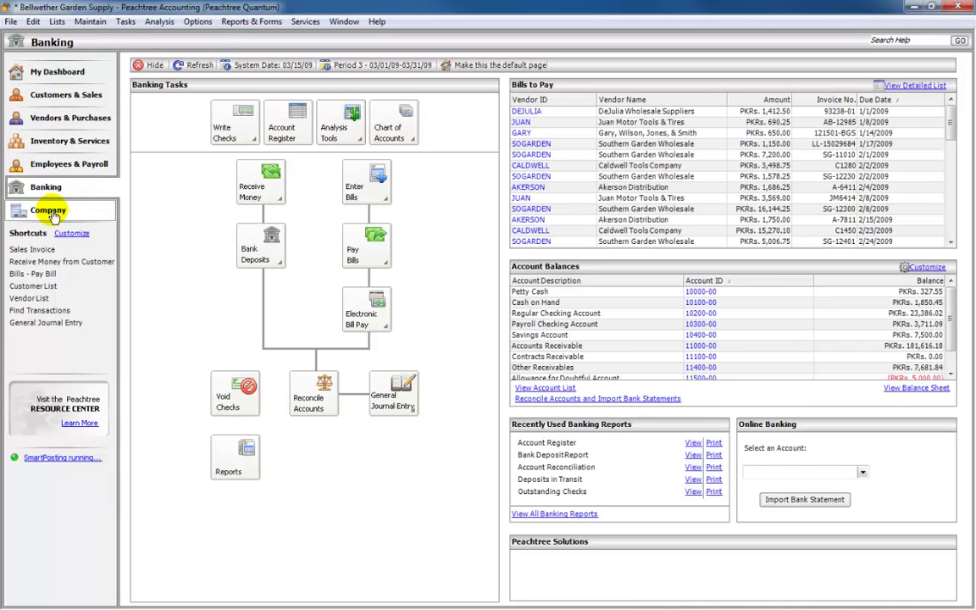
{"action": "left_click", "coordinate": [52, 214]}
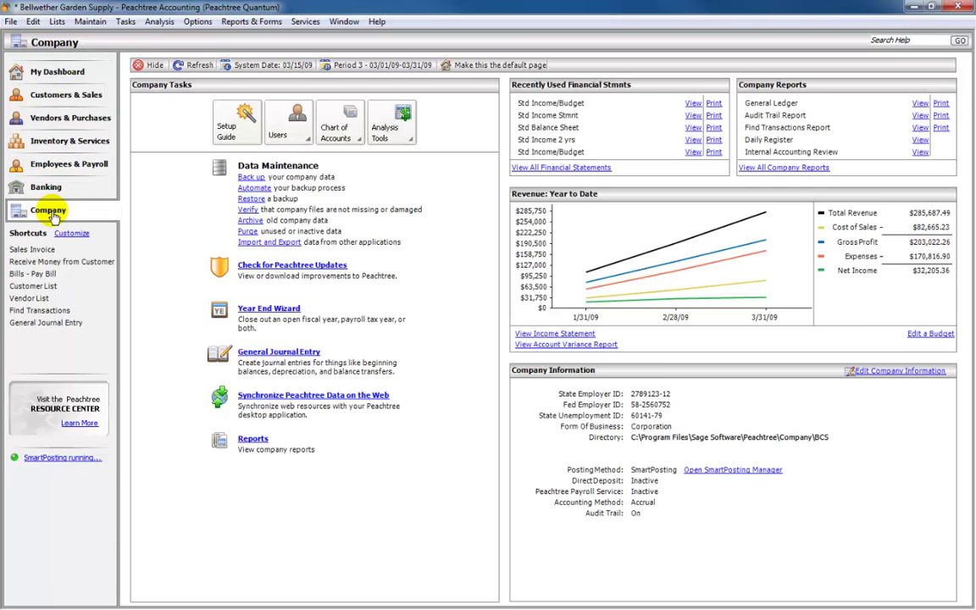
Make My Dashboard the default page of the company.
{"action": "left_click", "coordinate": [58, 73]}
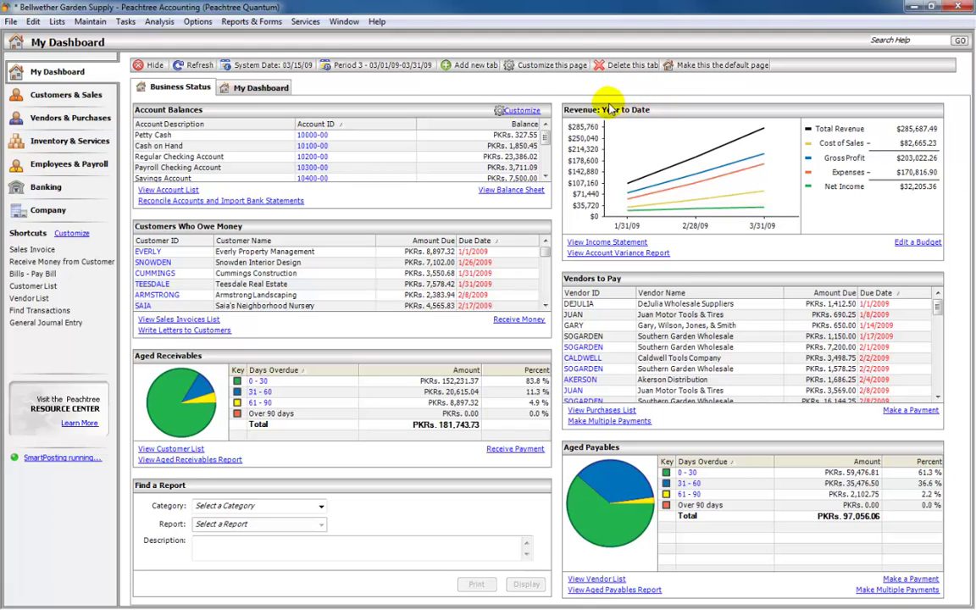
{"action": "left_click", "coordinate": [102, 148]}
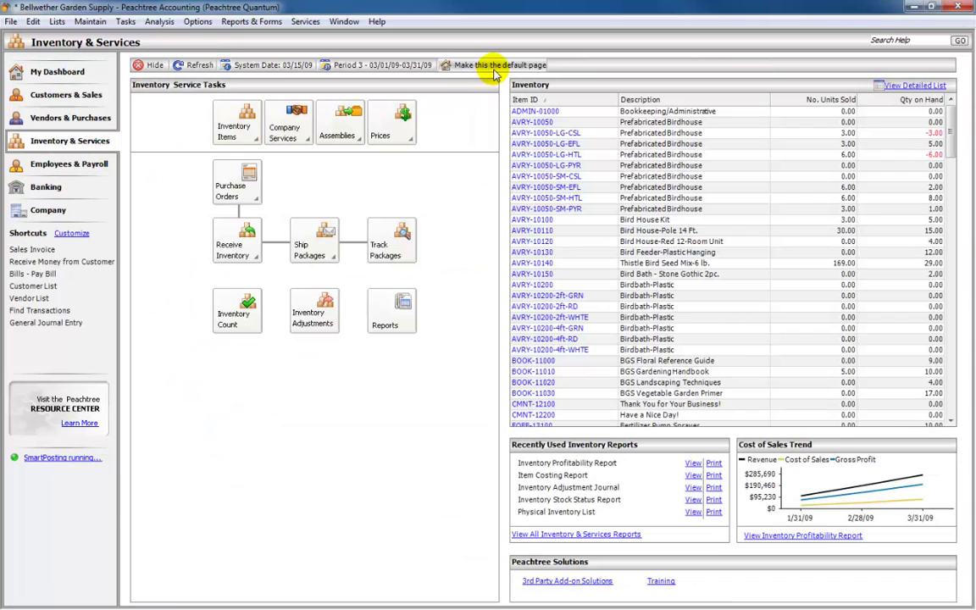
{"action": "left_click", "coordinate": [70, 72]}
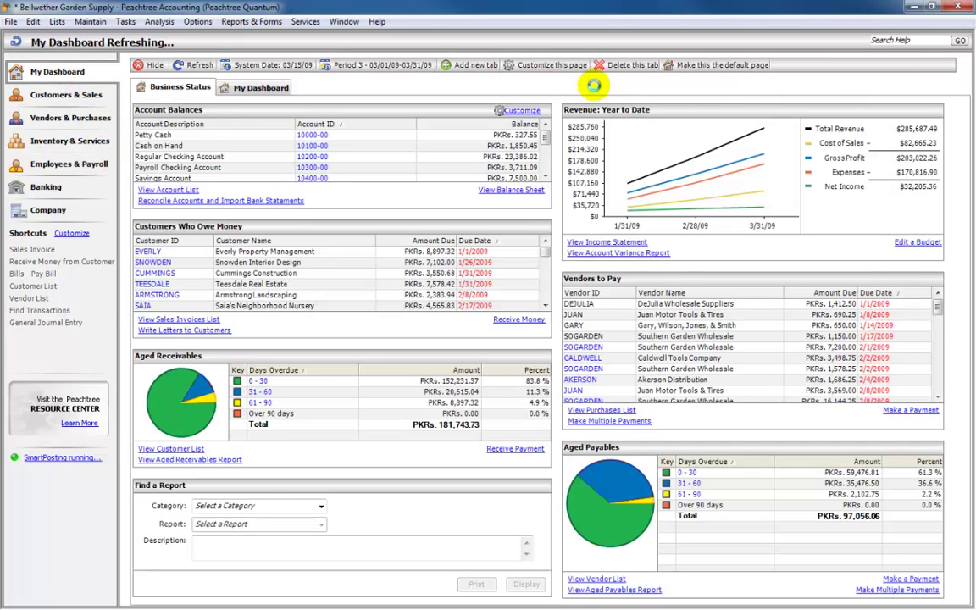
{"action": "left_click", "coordinate": [706, 68]}
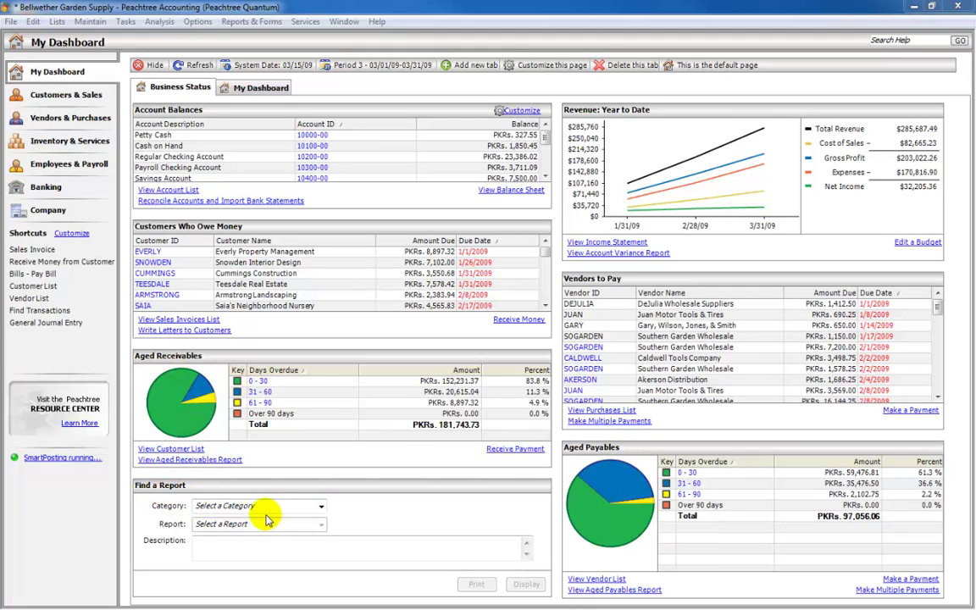
Review the task pages of Customers & Sales, Vendors & Purchases and Inventory & Services, including the Ship Packages options.
{"action": "left_click", "coordinate": [77, 100]}
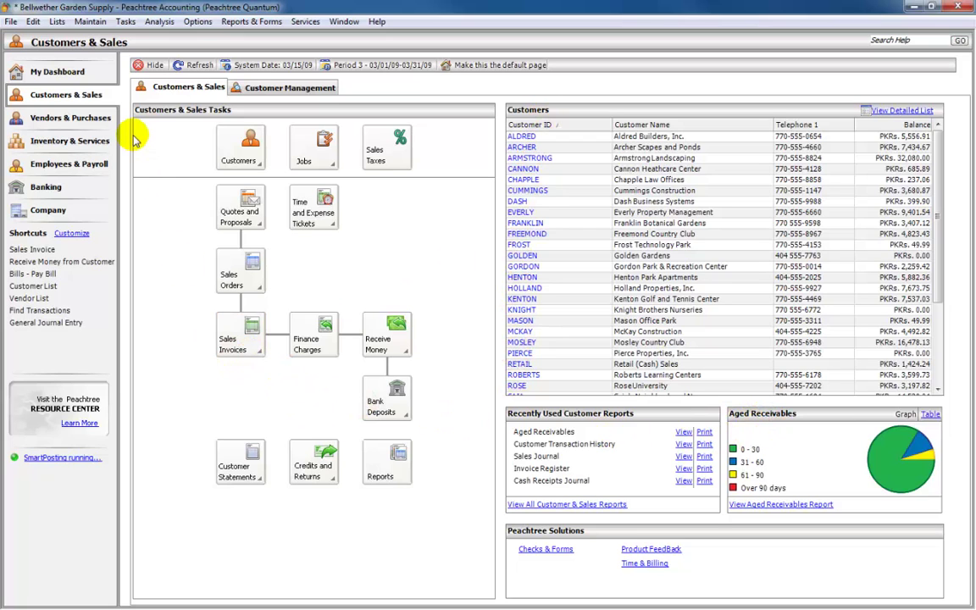
{"action": "left_click", "coordinate": [79, 114]}
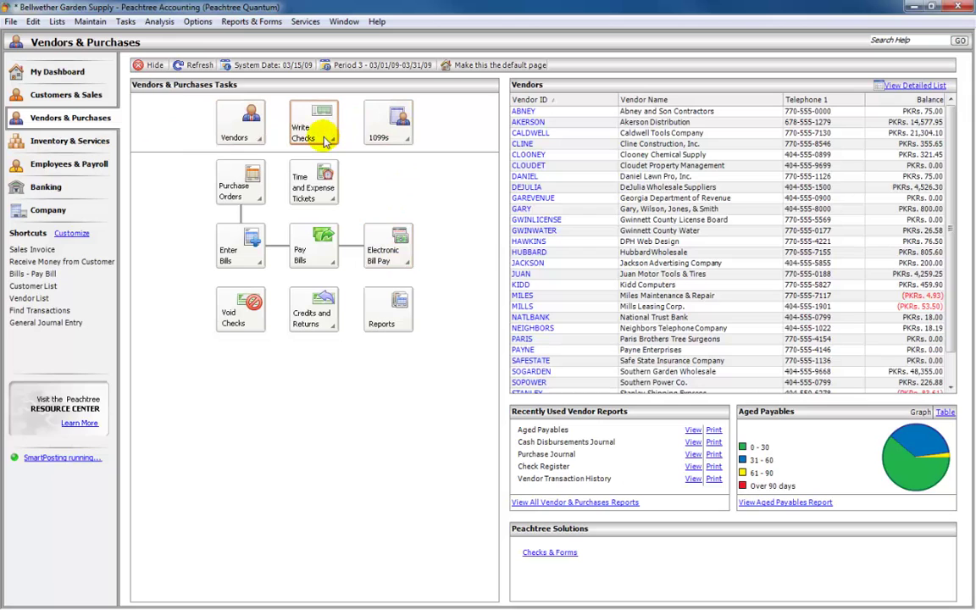
{"action": "left_click", "coordinate": [74, 144]}
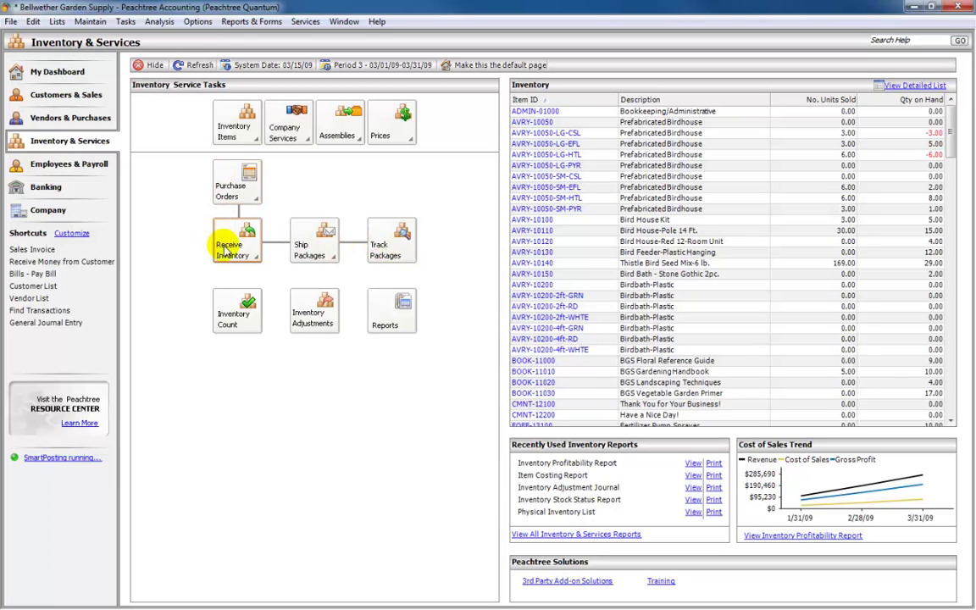
{"action": "left_click", "coordinate": [335, 258]}
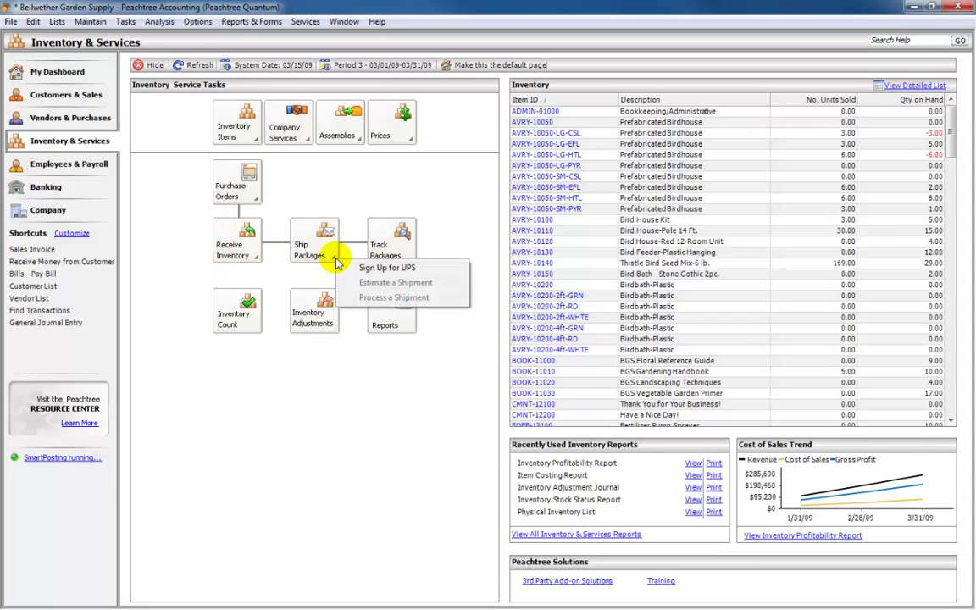
View the list of existing purchase orders and its available date ranges, then close the list.
{"action": "left_click", "coordinate": [256, 196]}
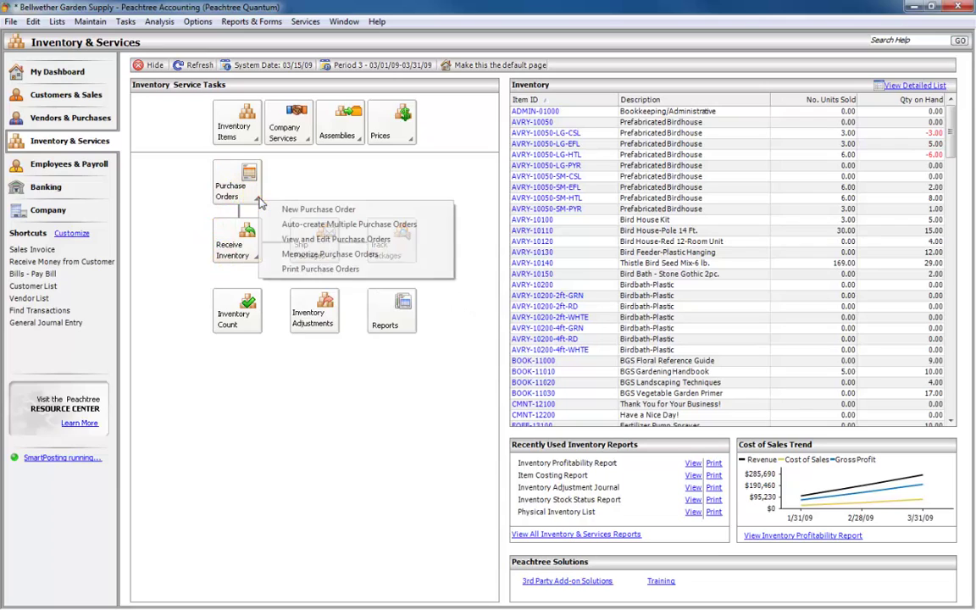
{"action": "left_click", "coordinate": [294, 239]}
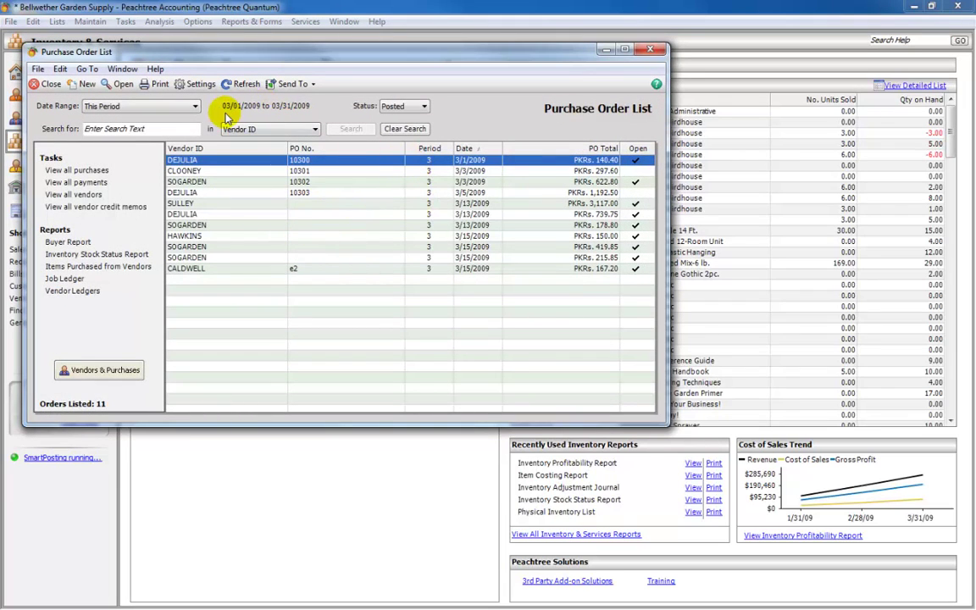
{"action": "left_click", "coordinate": [191, 109]}
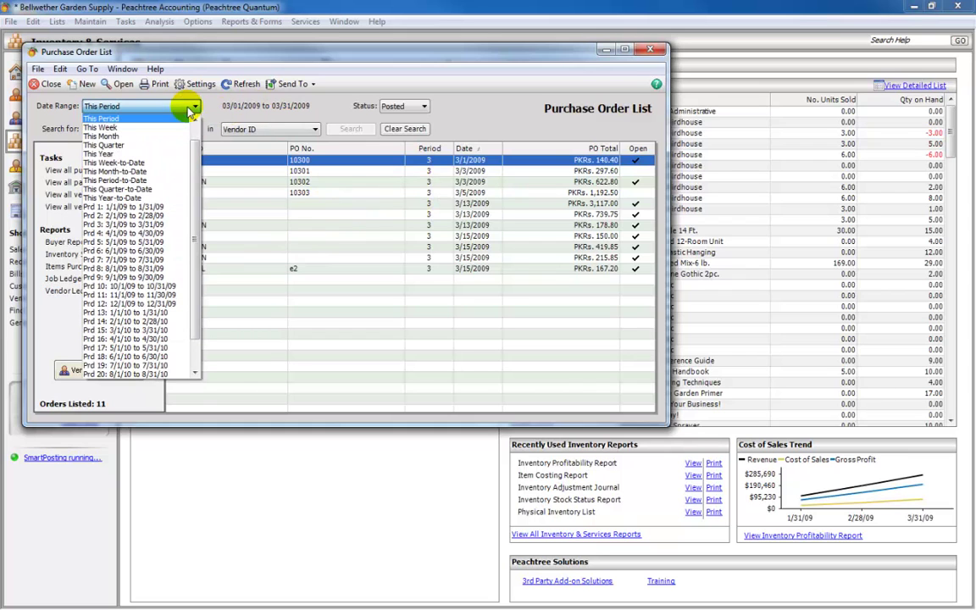
{"action": "left_click", "coordinate": [362, 303]}
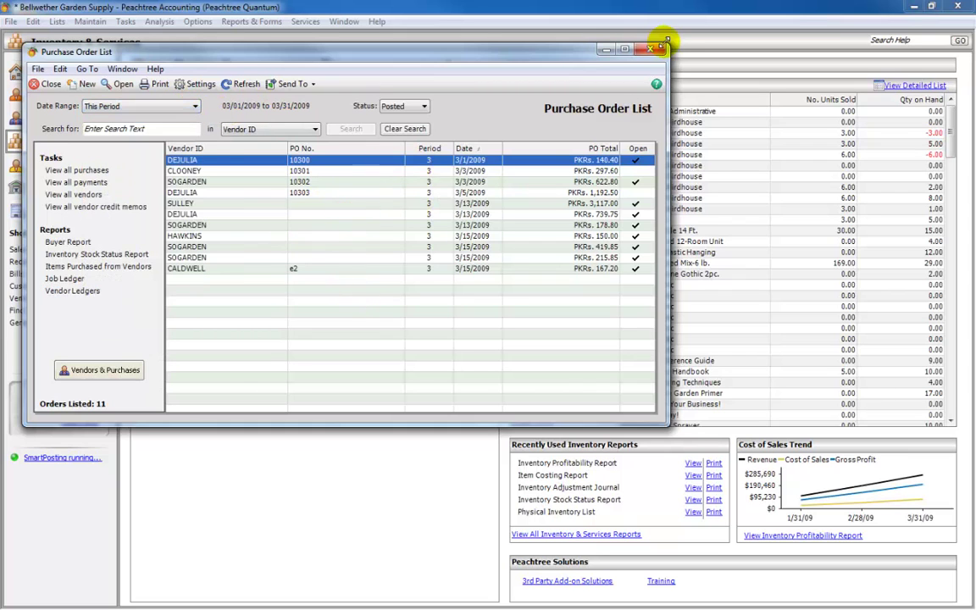
{"action": "left_click", "coordinate": [649, 50]}
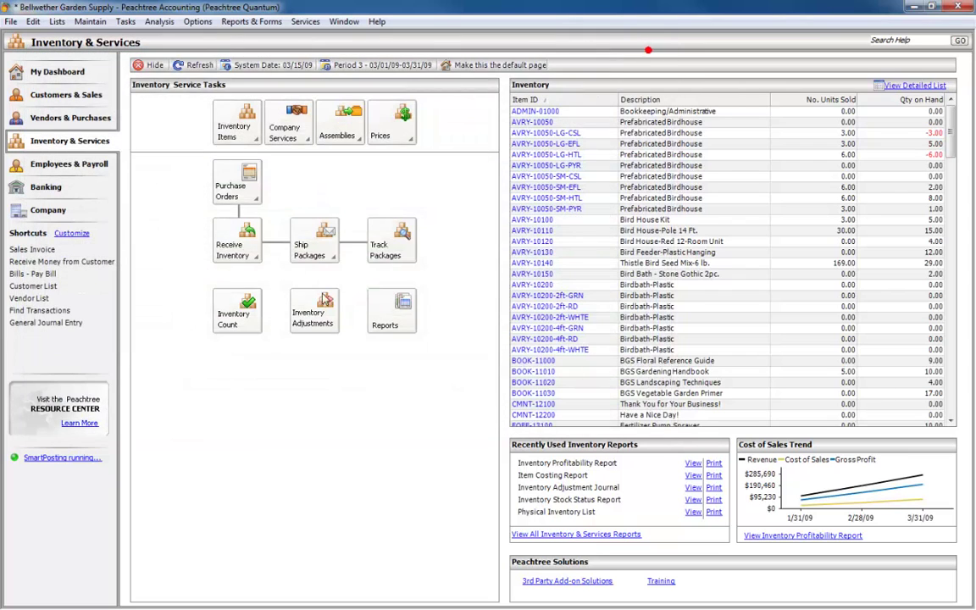
Review the Employees & Payroll and Banking centers, viewing the blank form for receiving money from a customer and closing it.
{"action": "left_click", "coordinate": [100, 166]}
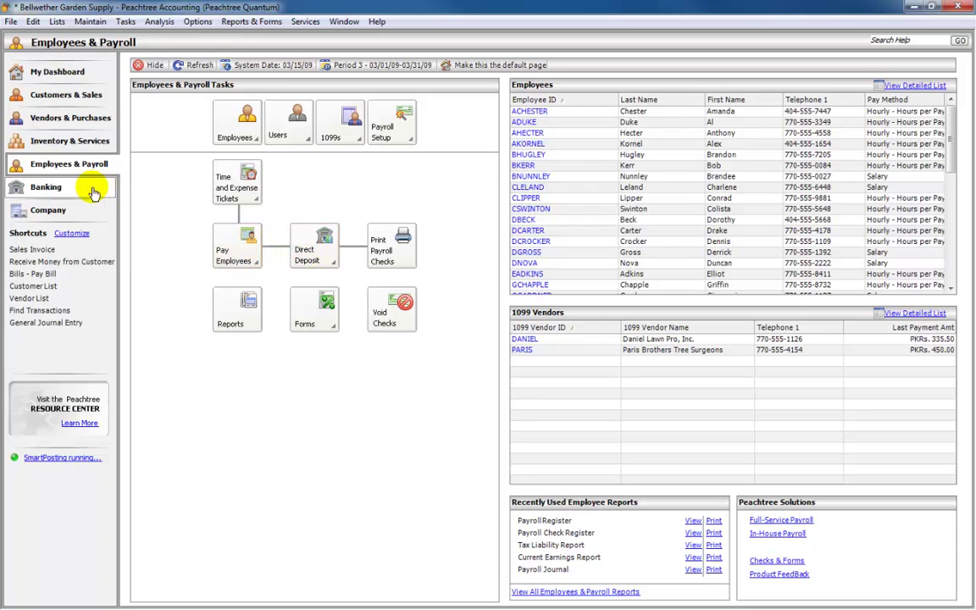
{"action": "left_click", "coordinate": [51, 187]}
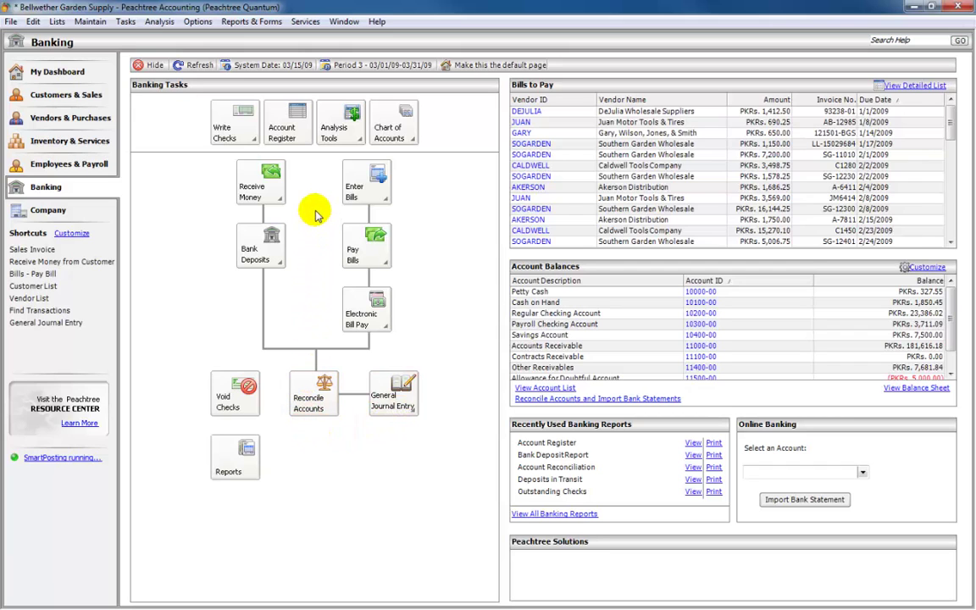
{"action": "left_click", "coordinate": [280, 204]}
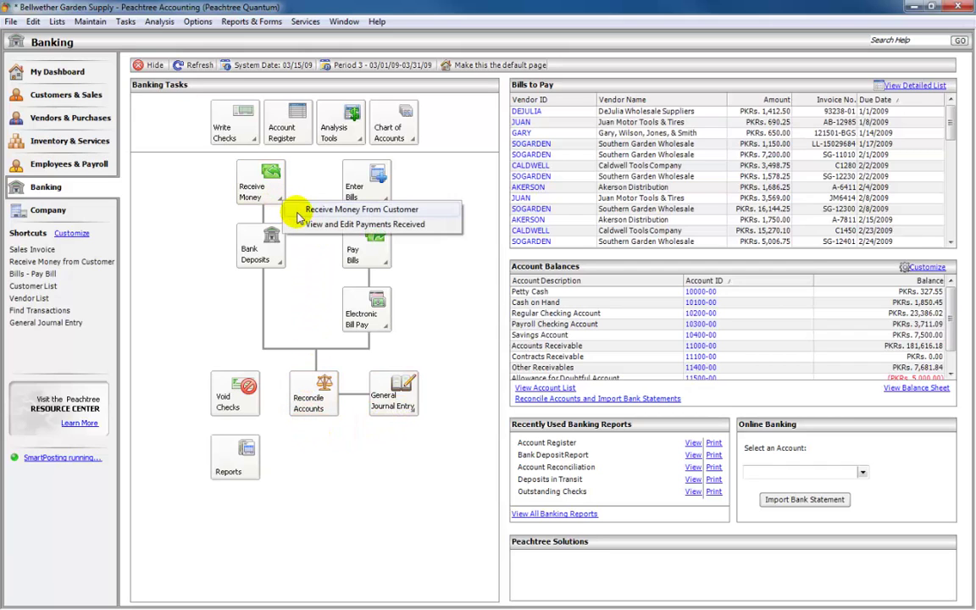
{"action": "left_click", "coordinate": [305, 209]}
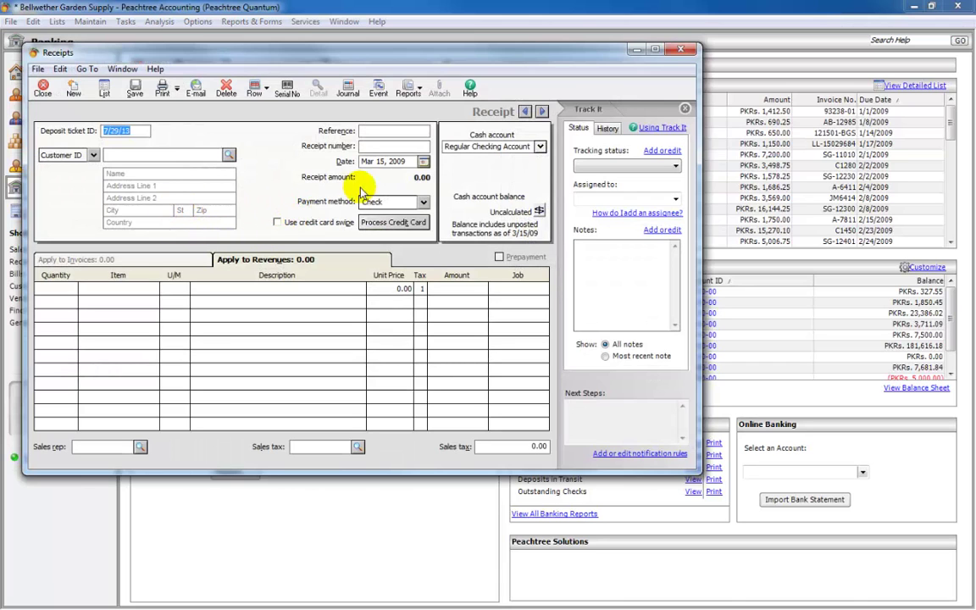
{"action": "left_click", "coordinate": [680, 49]}
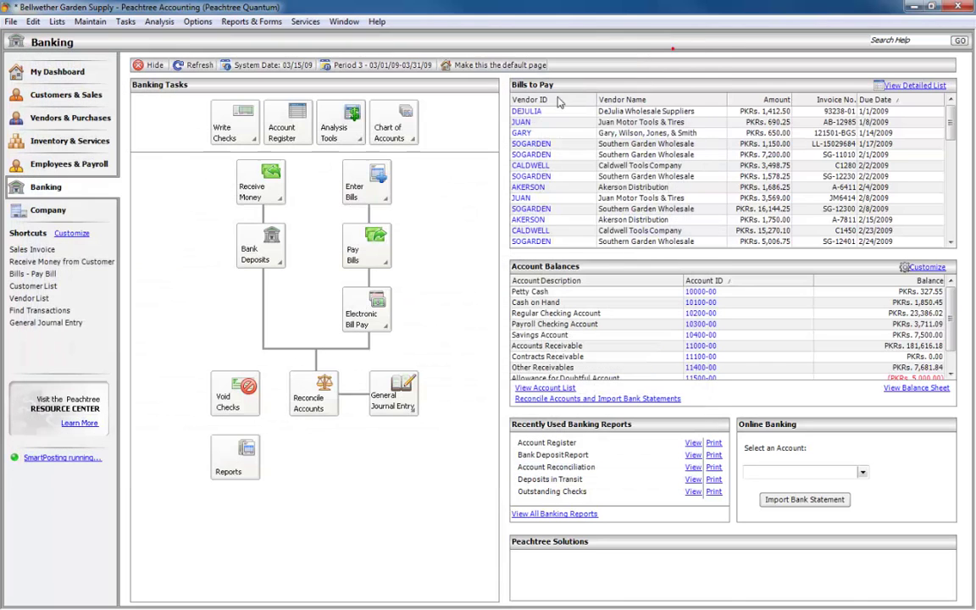
View the bank deposit selection form from the Banking center, then close it.
{"action": "left_click", "coordinate": [280, 265]}
{"action": "left_click", "coordinate": [297, 273]}
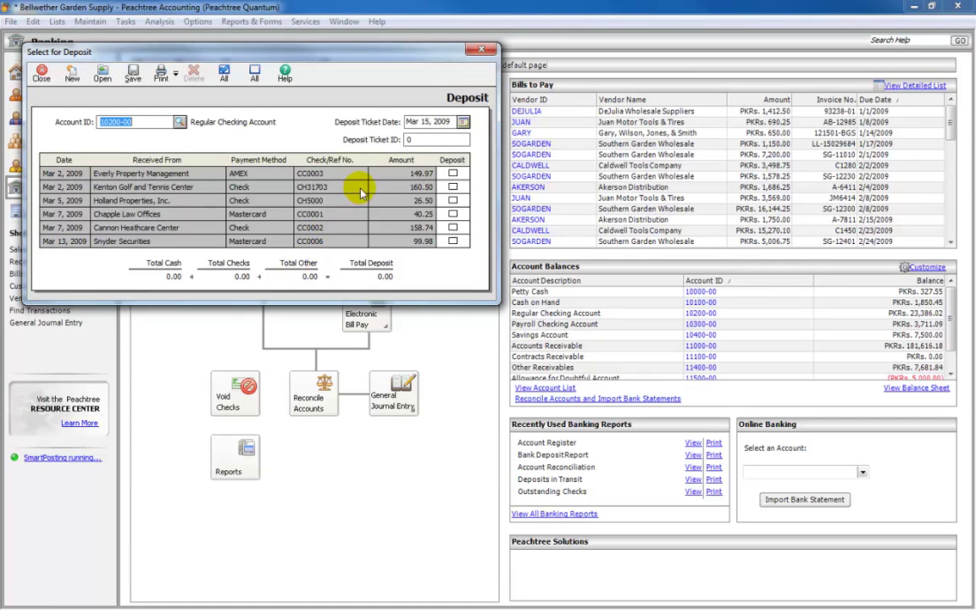
{"action": "left_click", "coordinate": [483, 52]}
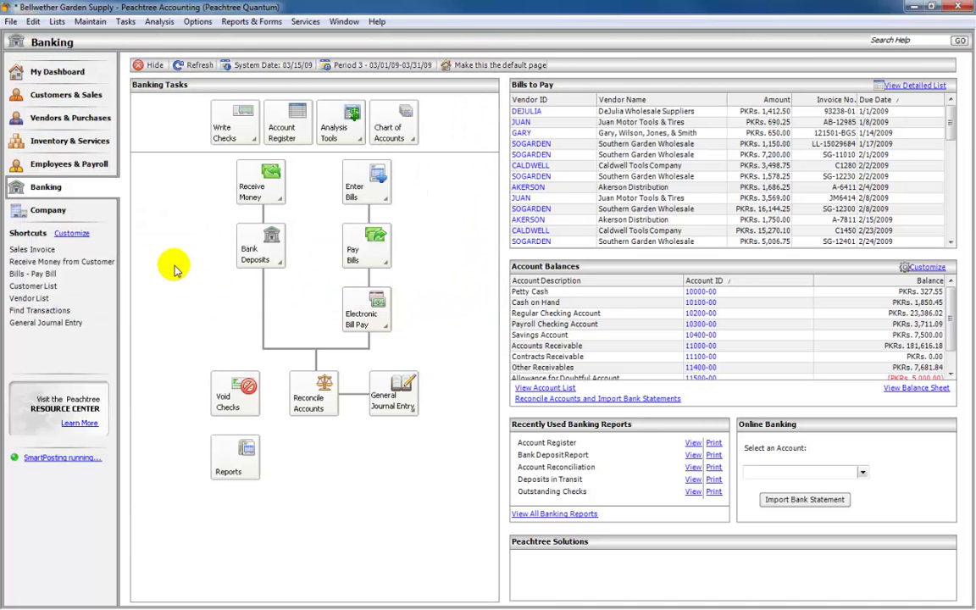
View the existing chart of accounts in a maximized list, close it, and go to the Company center.
{"action": "left_click", "coordinate": [412, 139]}
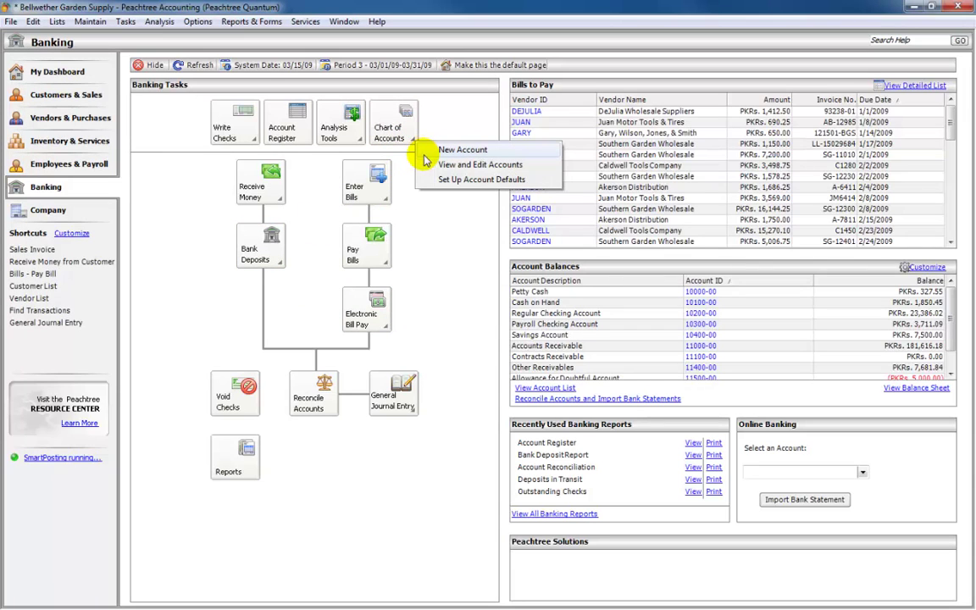
{"action": "left_click", "coordinate": [424, 163]}
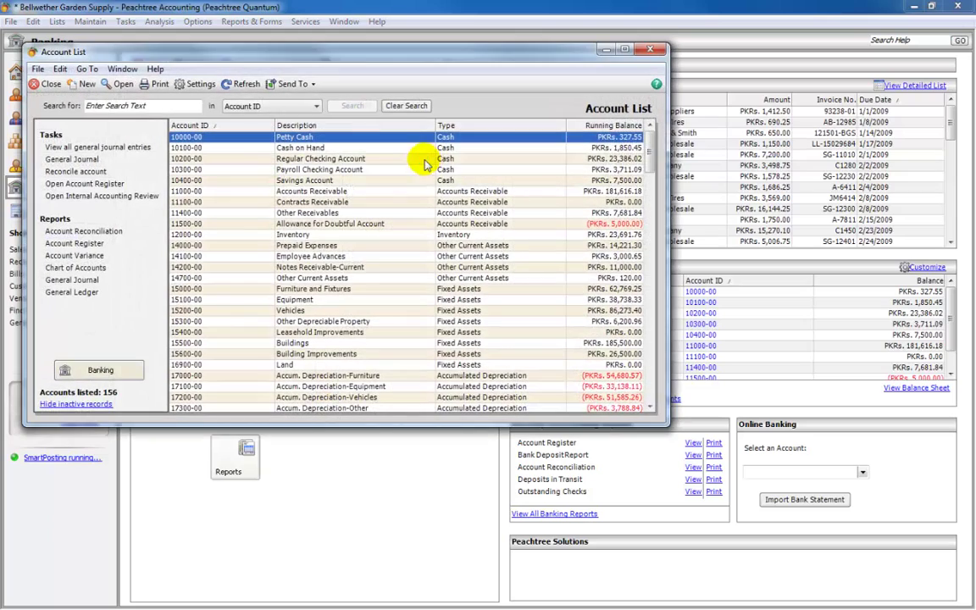
{"action": "left_click", "coordinate": [622, 49]}
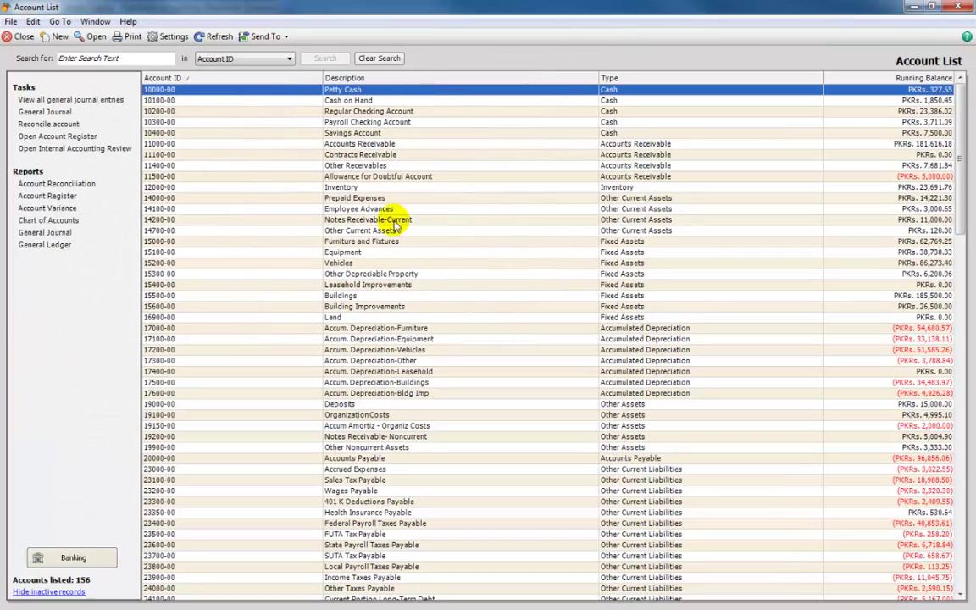
{"action": "left_click", "coordinate": [959, 8]}
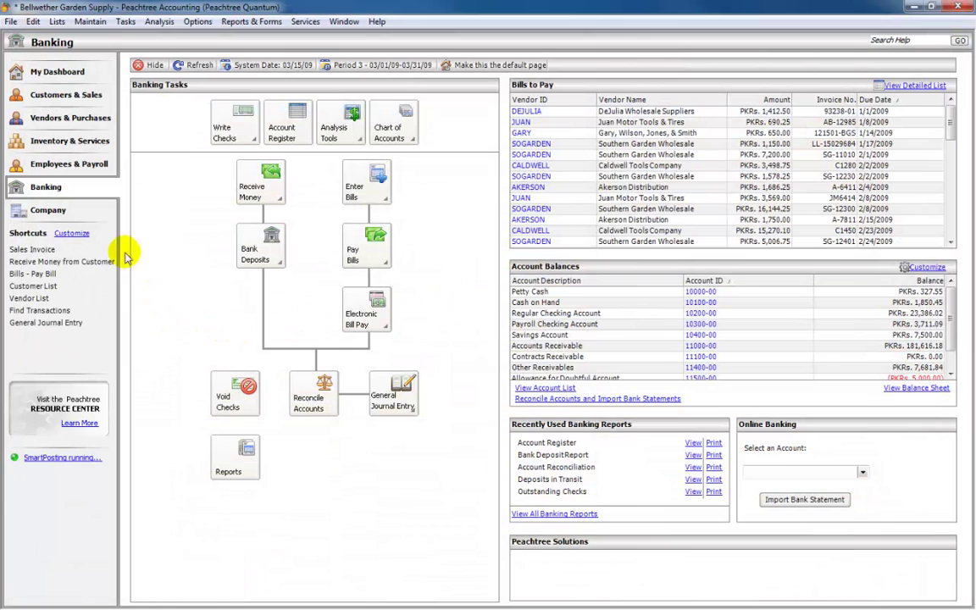
{"action": "left_click", "coordinate": [52, 212]}
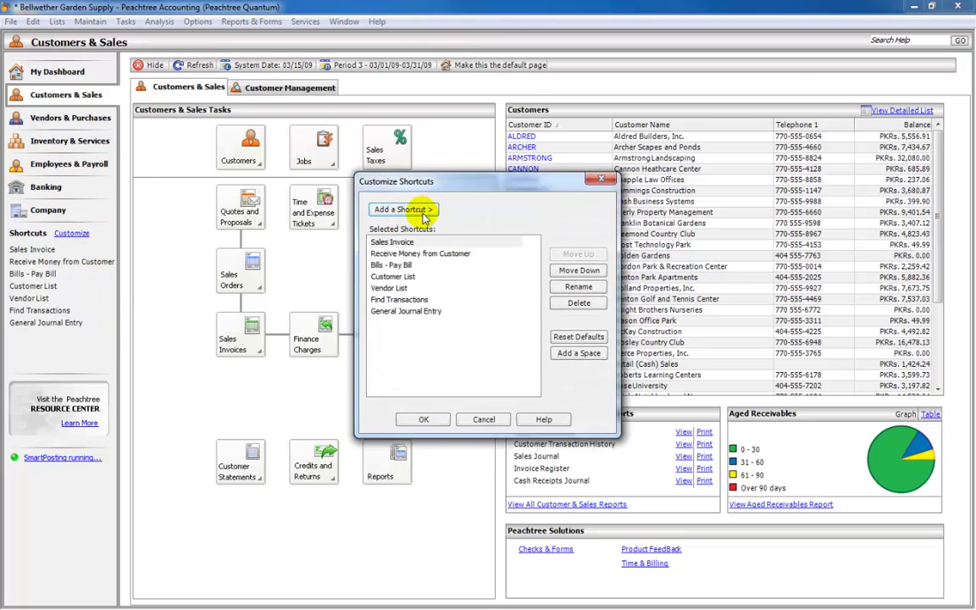
Add the Banking task Account Register to the custom shortcuts.
{"action": "left_click", "coordinate": [424, 213]}
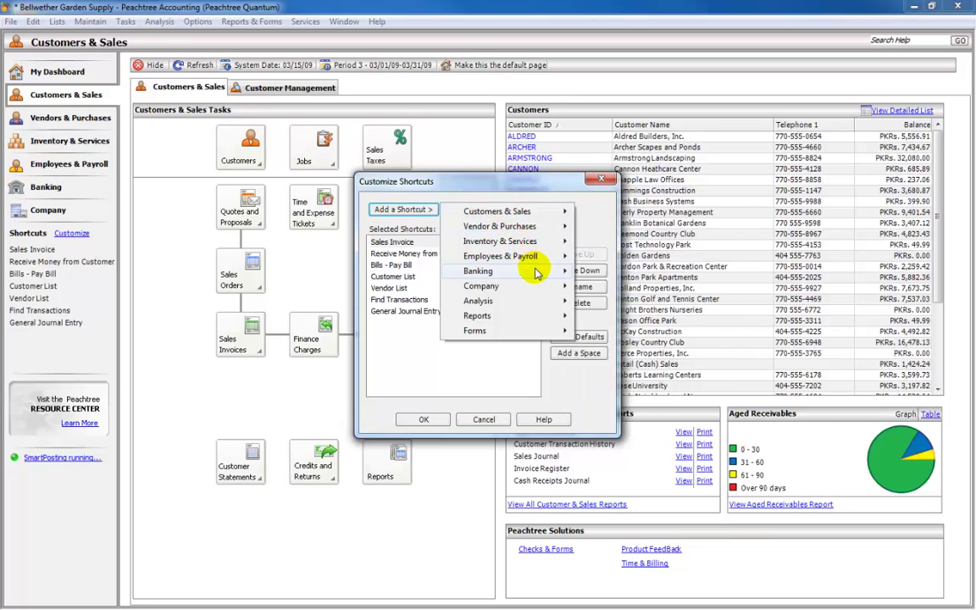
{"action": "mouse_move", "coordinate": [535, 271]}
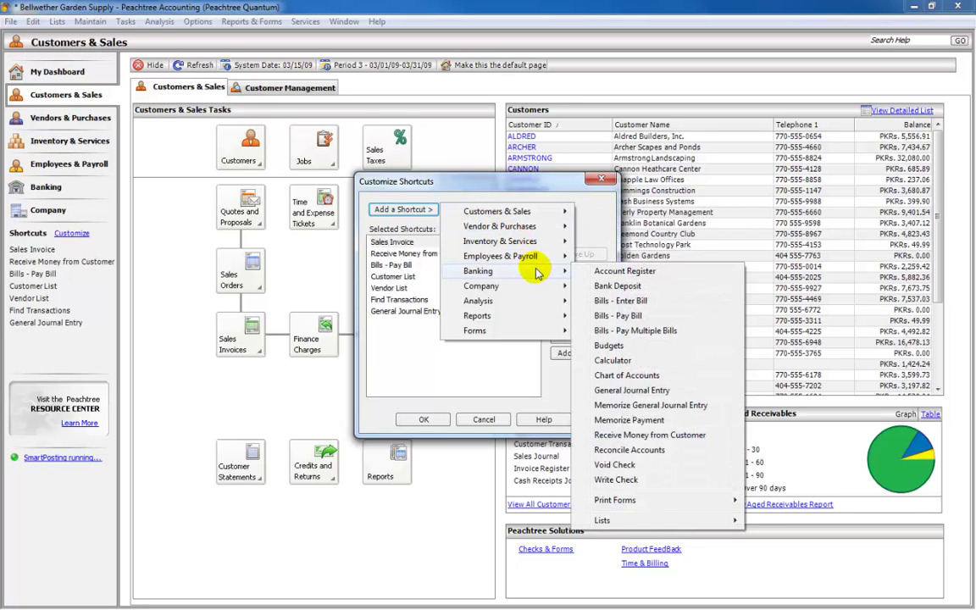
{"action": "left_click", "coordinate": [593, 272]}
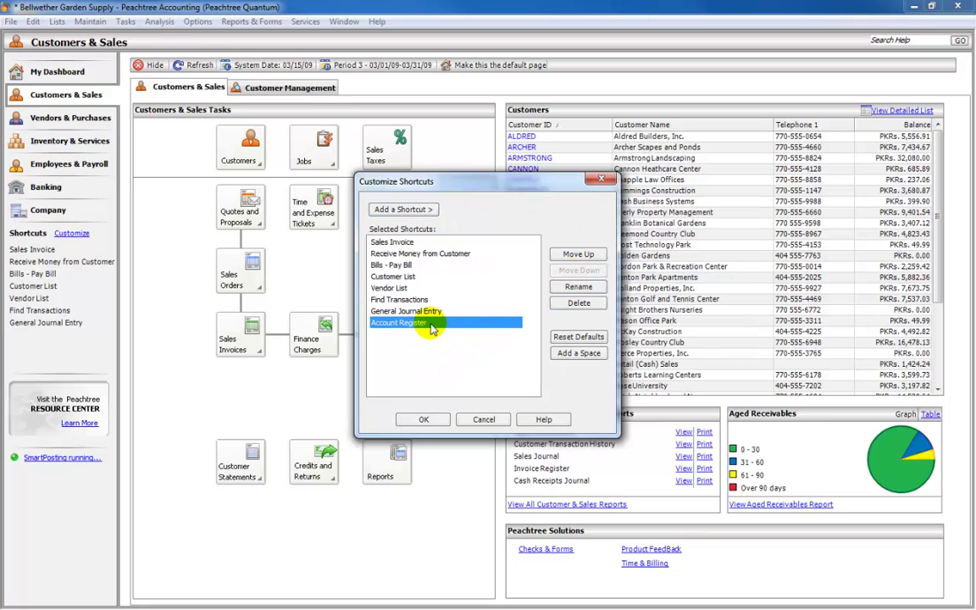
Move the Account Register shortcut up to directly below Sales Invoice and save the shortcut list.
{"action": "left_click", "coordinate": [576, 255]}
{"action": "left_click", "coordinate": [576, 255]}
{"action": "left_click", "coordinate": [576, 255]}
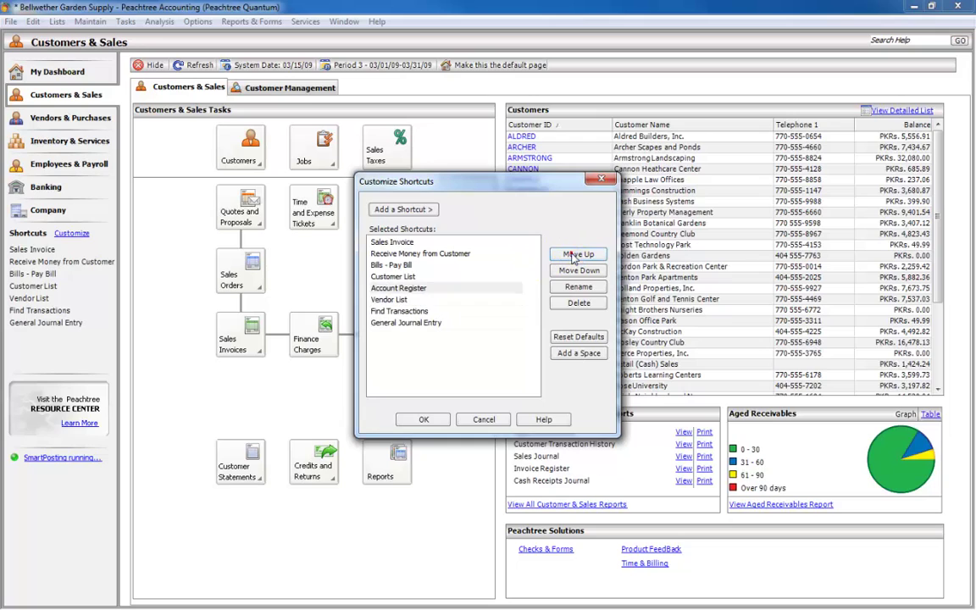
{"action": "left_click", "coordinate": [576, 255]}
{"action": "left_click", "coordinate": [576, 255]}
{"action": "left_click", "coordinate": [576, 255]}
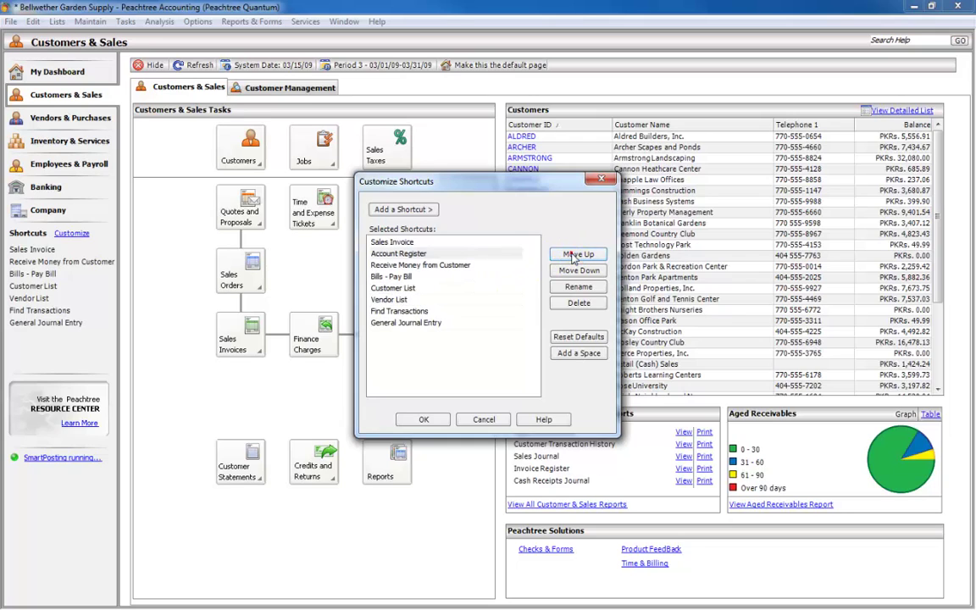
{"action": "left_click", "coordinate": [409, 256]}
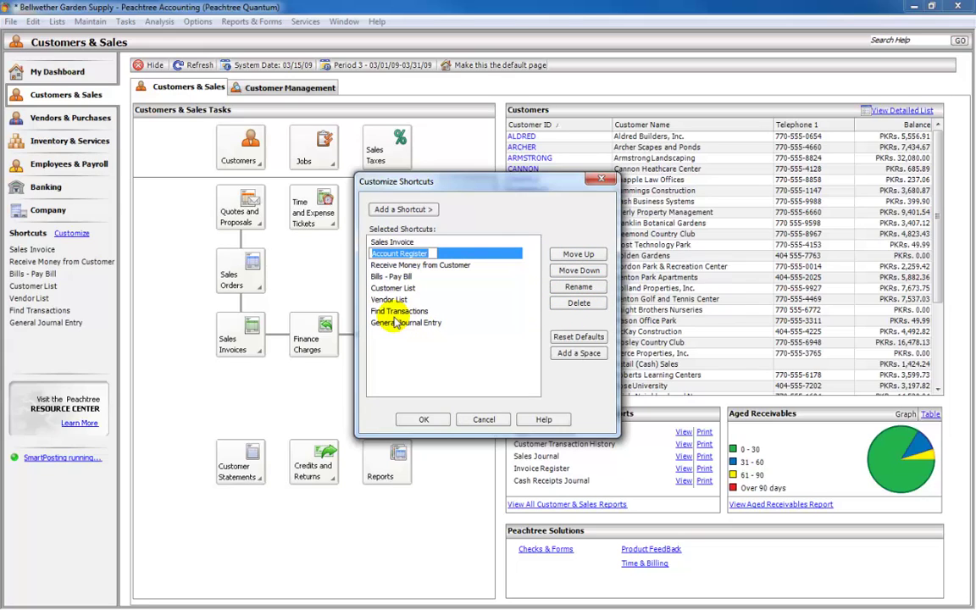
{"action": "left_click", "coordinate": [423, 421]}
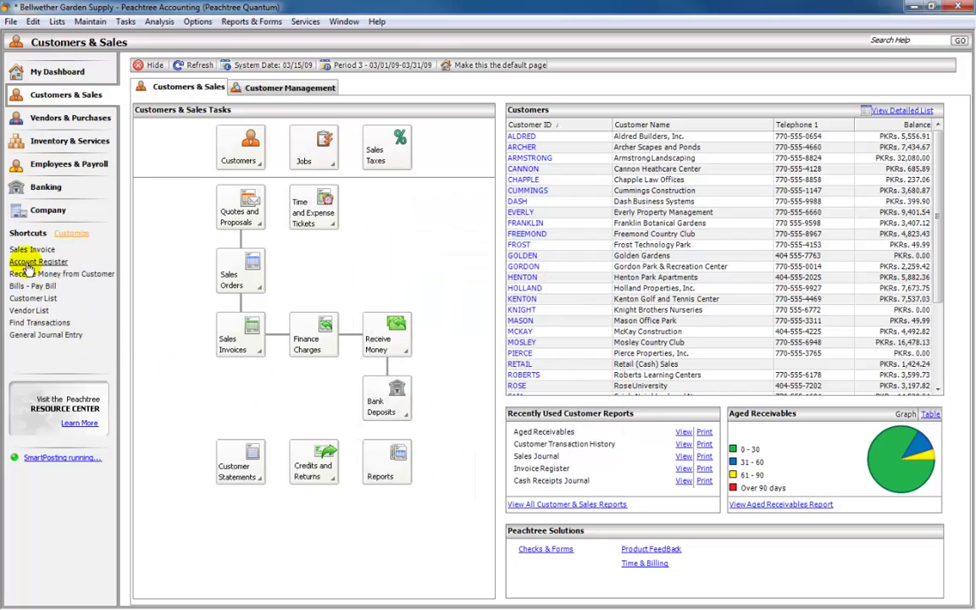
Open the Account Register through its new shortcut, view its transactions, and close it.
{"action": "left_click", "coordinate": [28, 263]}
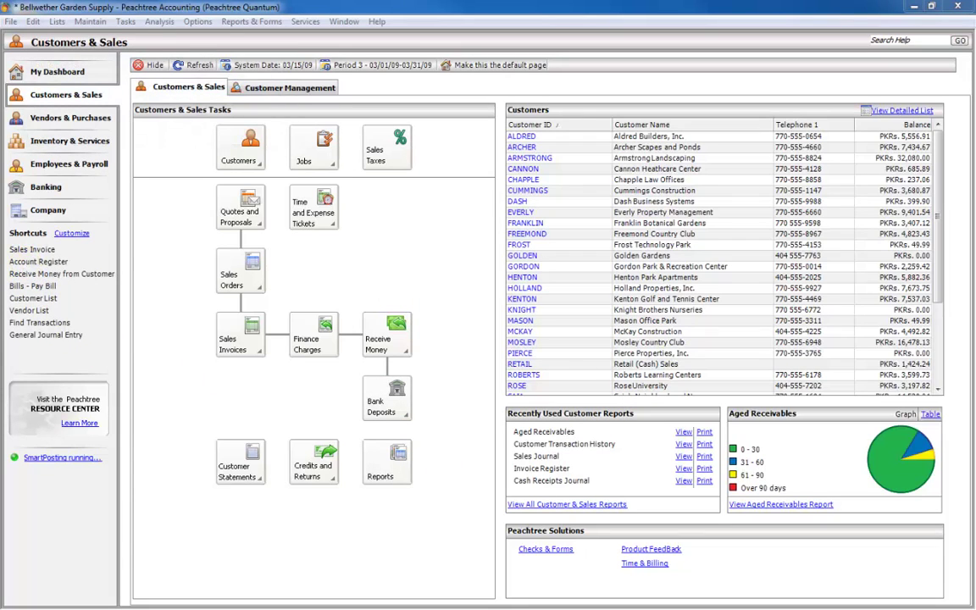
{"action": "left_click_drag", "start_coordinate": [285, 127], "coordinate": [603, 125]}
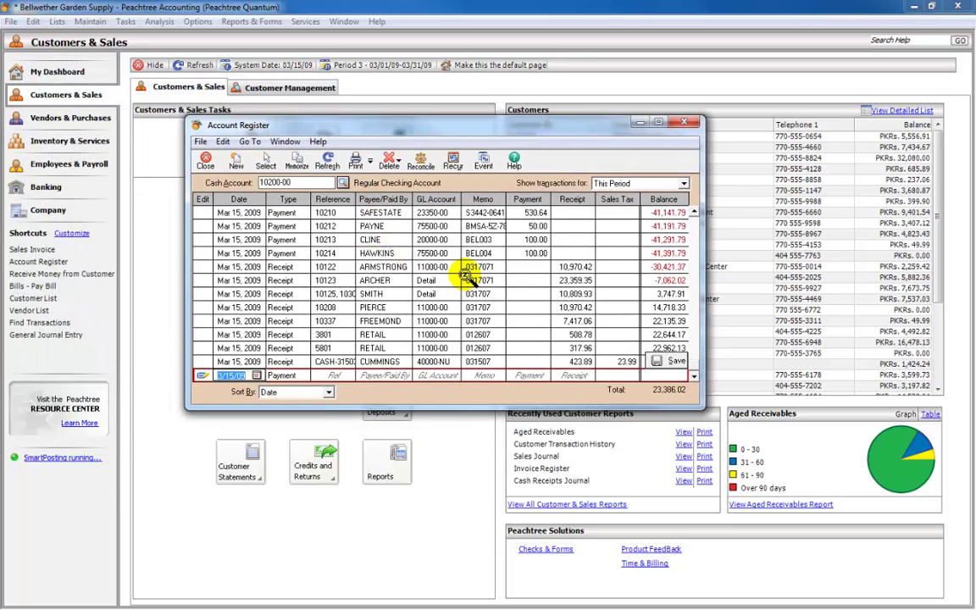
{"action": "left_click", "coordinate": [686, 121]}
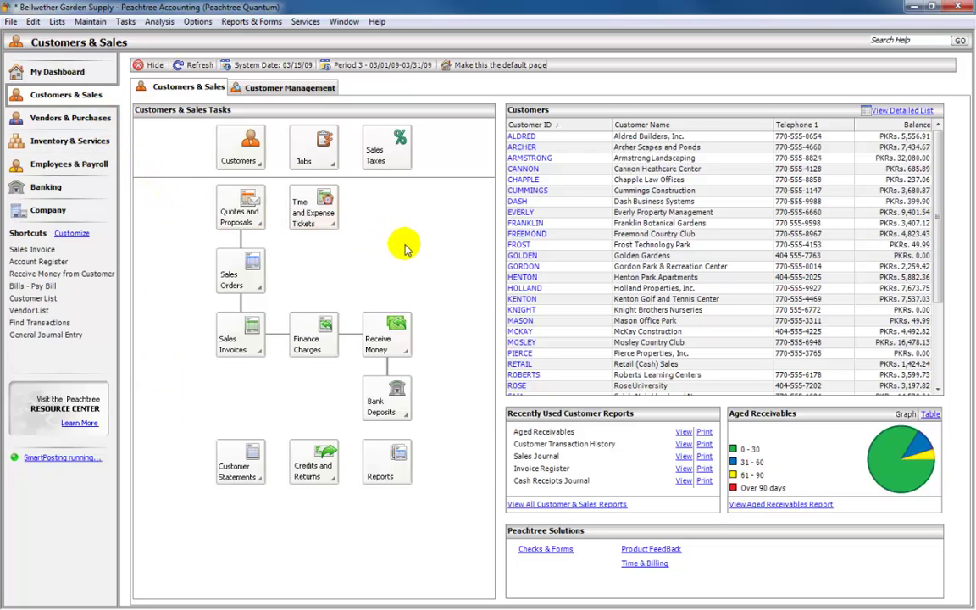
View the customer record of Aldred Builders, Inc. from the Customers list, then close it.
{"action": "double_click", "coordinate": [536, 137]}
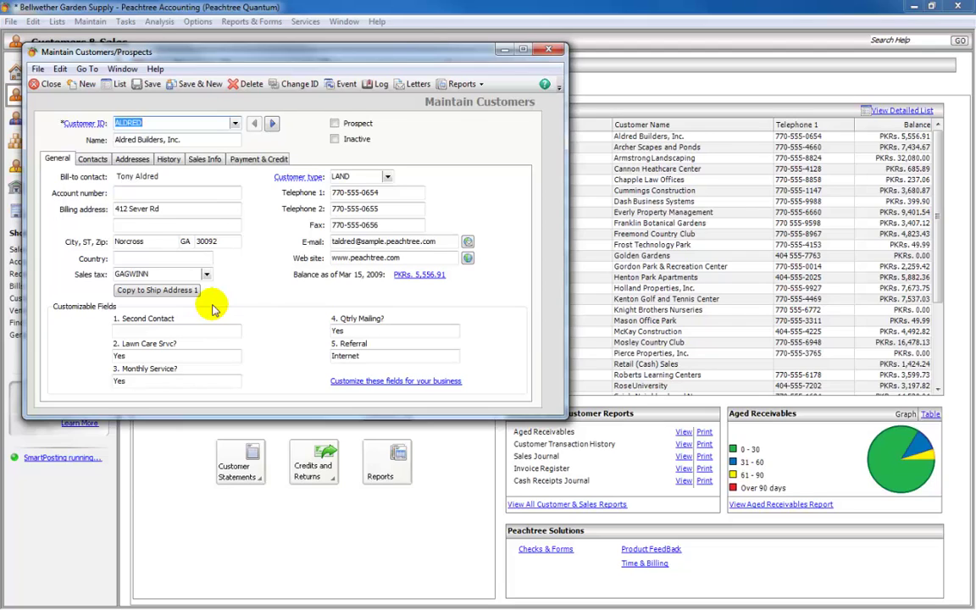
{"action": "left_click", "coordinate": [308, 279]}
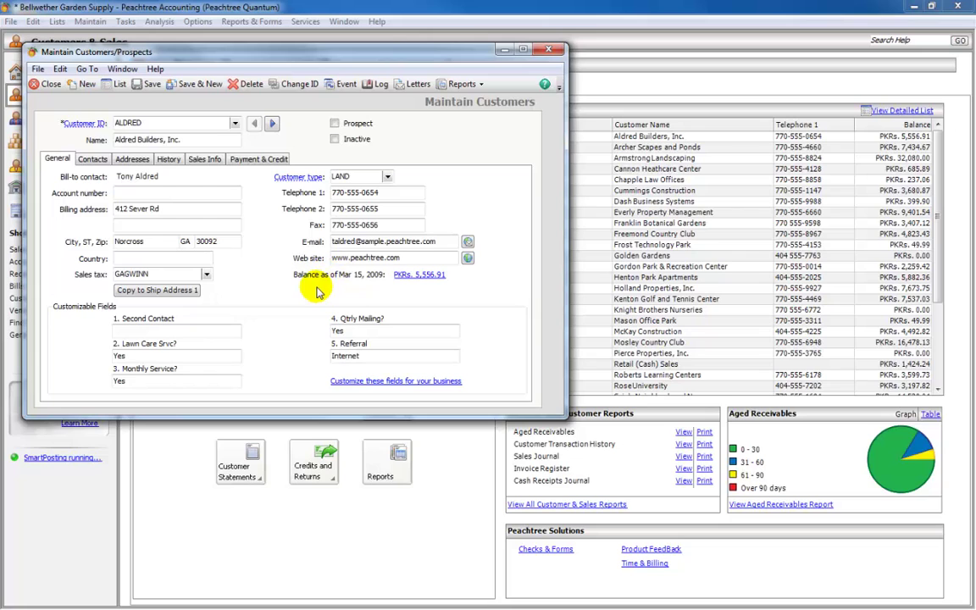
{"action": "left_click", "coordinate": [548, 52]}
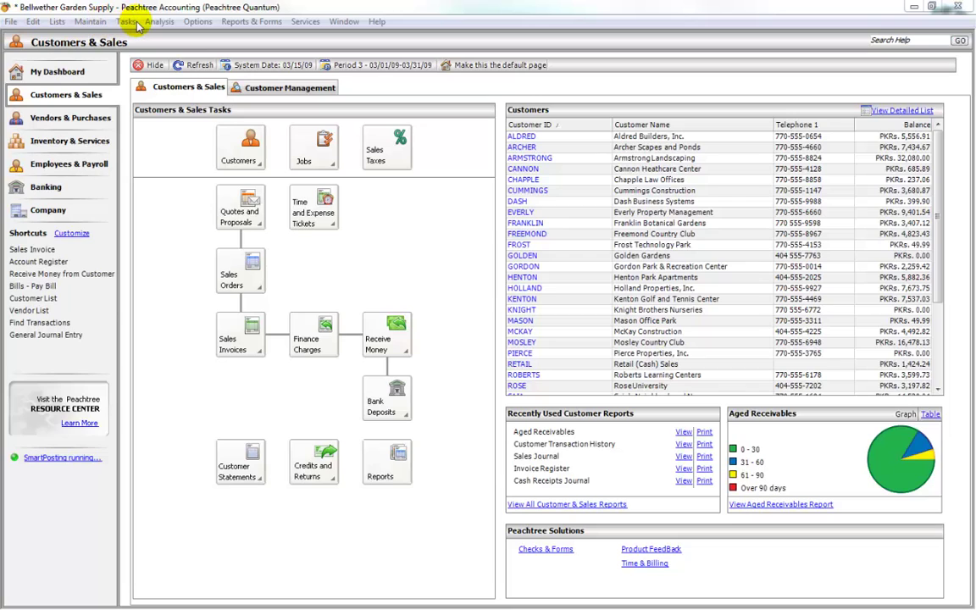
View the complete Customer List for Customers & Sales, then close it.
{"action": "left_click", "coordinate": [57, 21]}
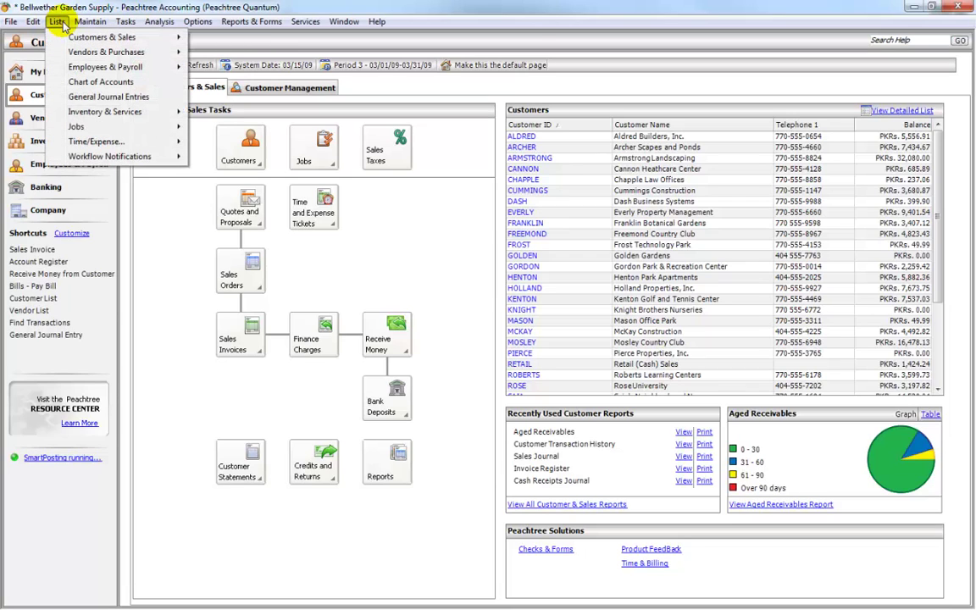
{"action": "mouse_move", "coordinate": [66, 40]}
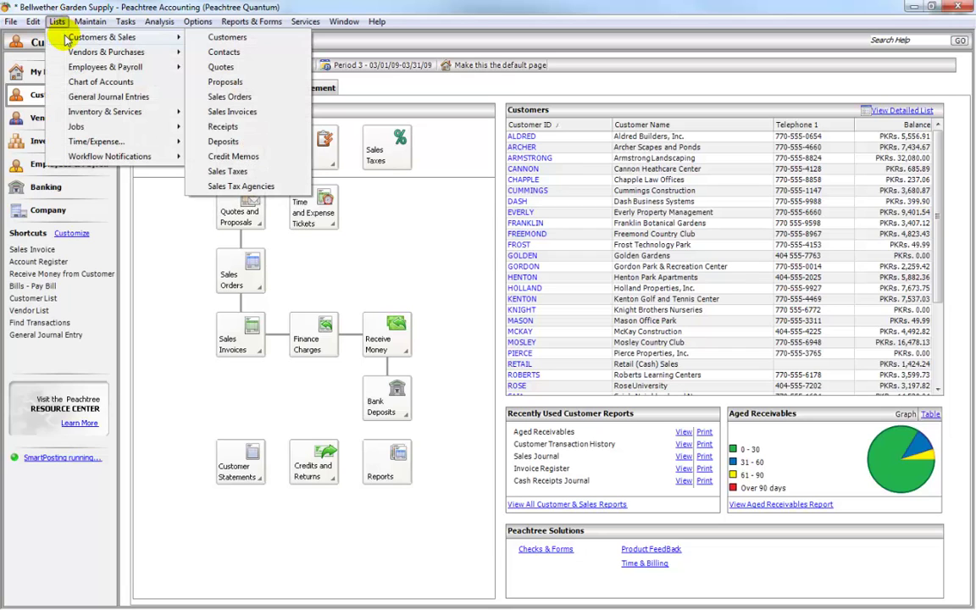
{"action": "left_click", "coordinate": [227, 38]}
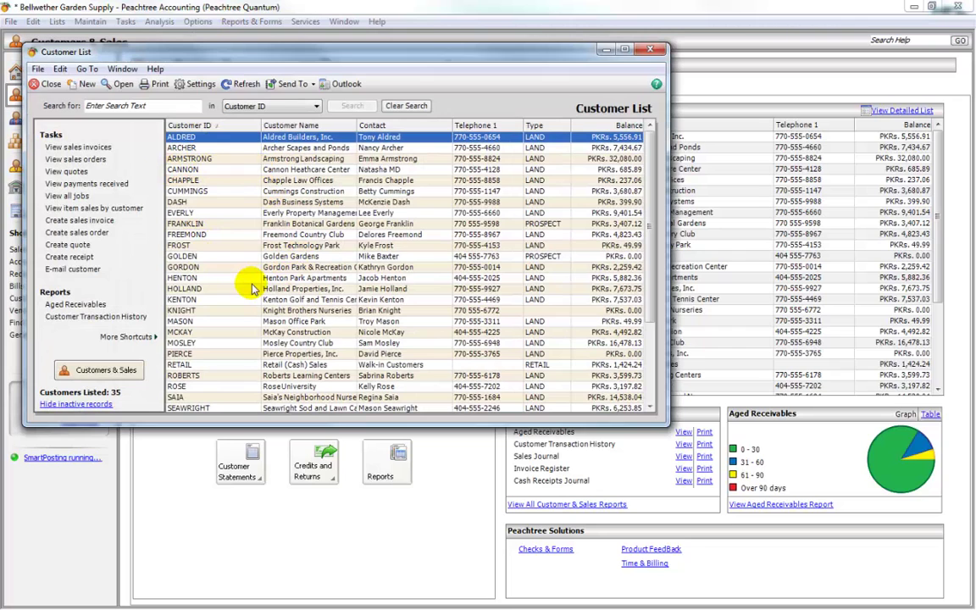
{"action": "left_click", "coordinate": [650, 49]}
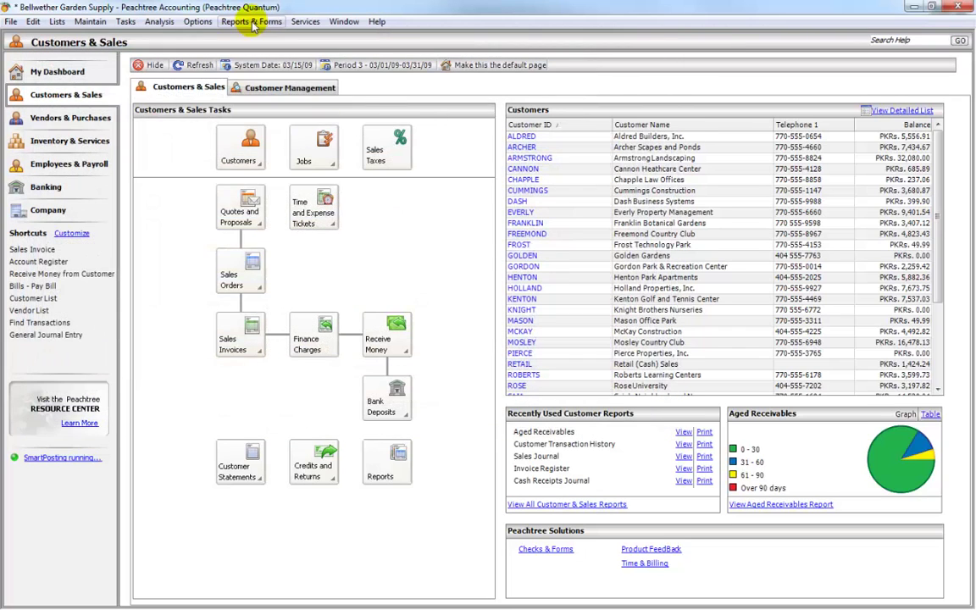
Look over the available reports and forms, then view the Cash Flow Manager past its introduction and close it.
{"action": "left_click", "coordinate": [252, 23]}
{"action": "mouse_move", "coordinate": [253, 40]}
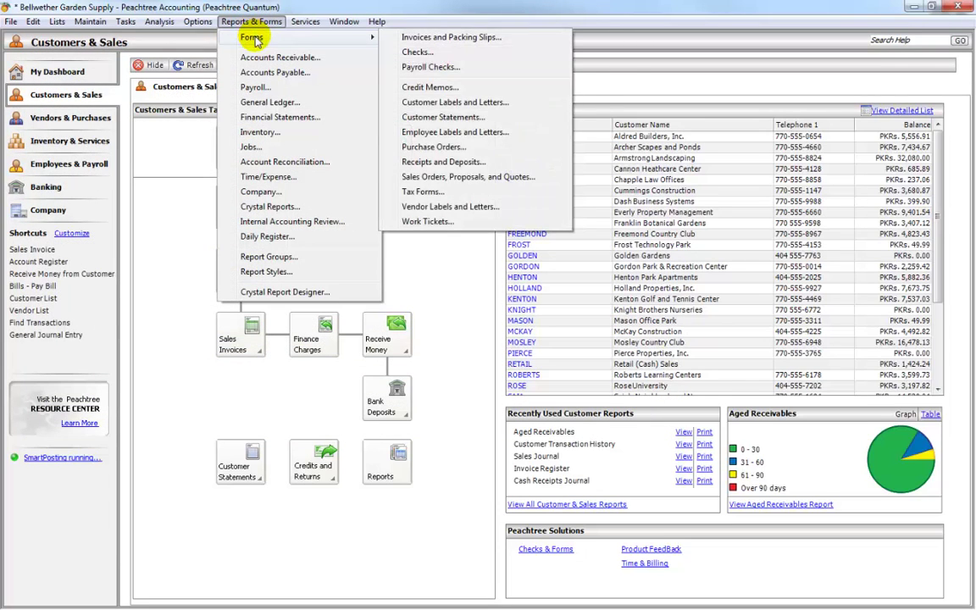
{"action": "left_click", "coordinate": [161, 26]}
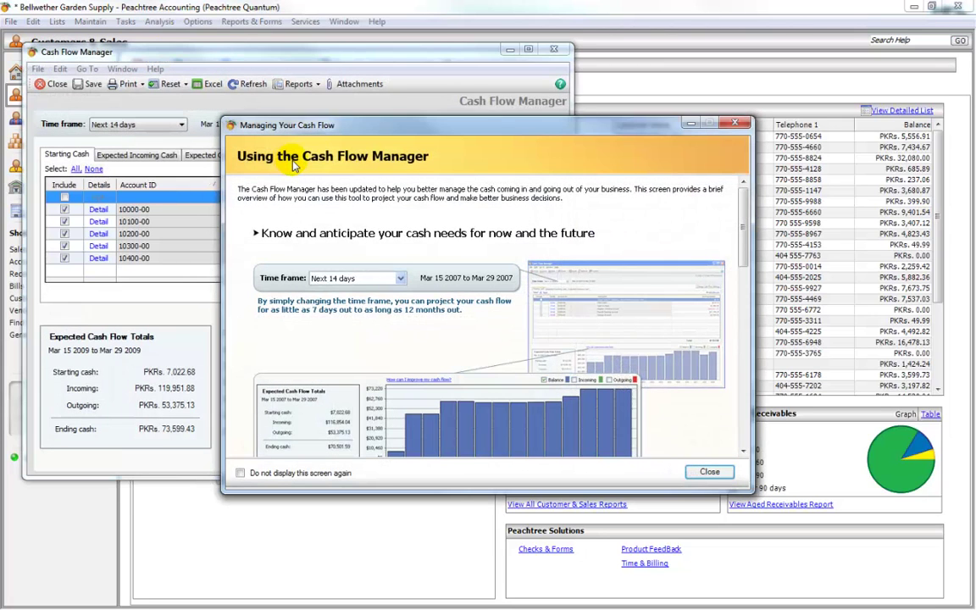
{"action": "left_click", "coordinate": [709, 473]}
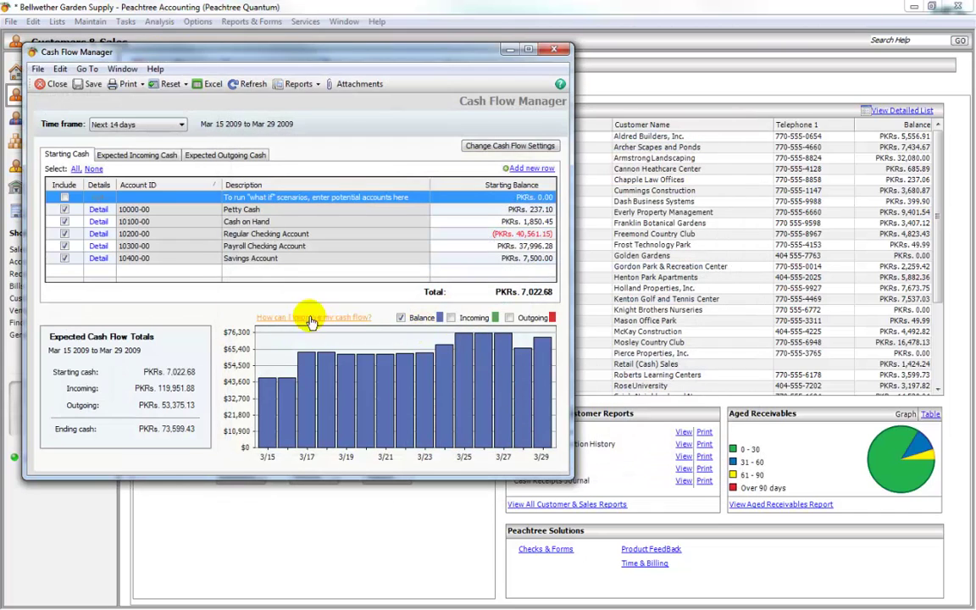
{"action": "left_click", "coordinate": [554, 49]}
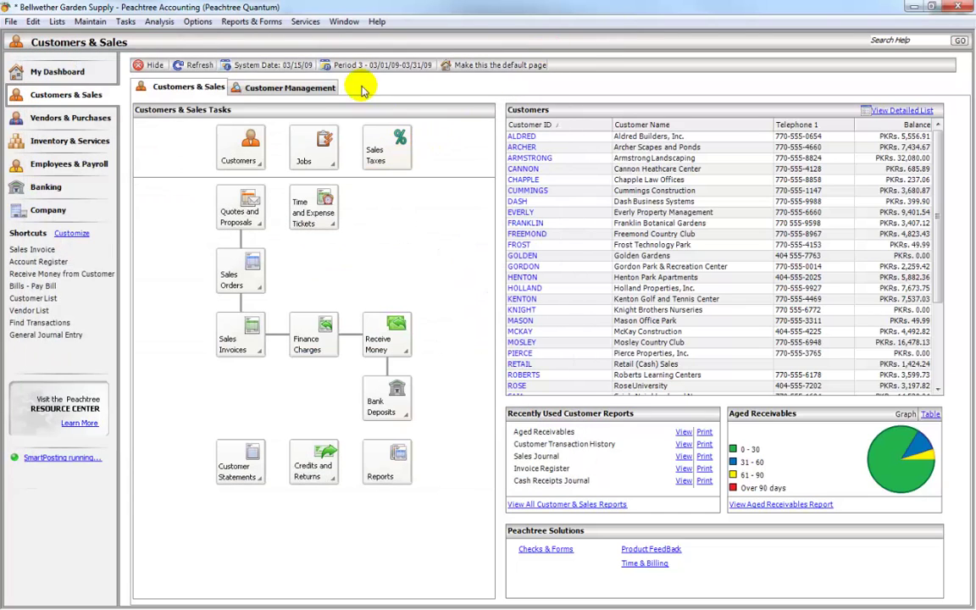
{"action": "left_click", "coordinate": [305, 22]}
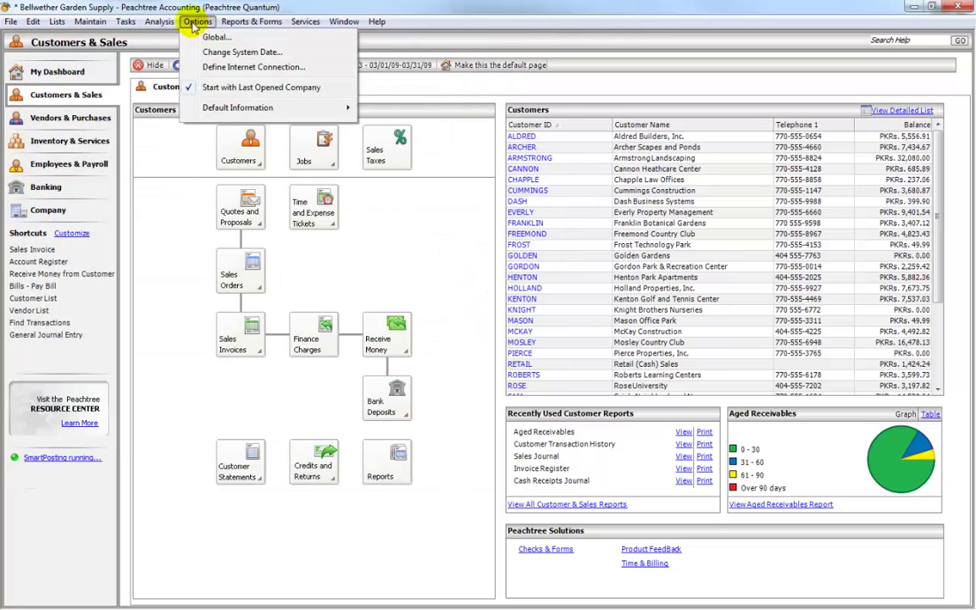
{"action": "mouse_move", "coordinate": [127, 23]}
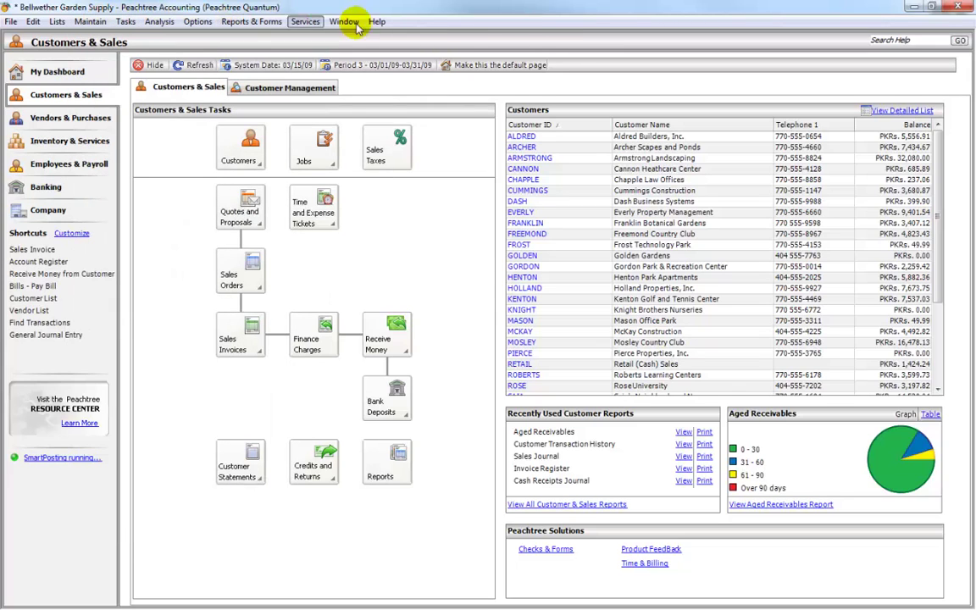
{"action": "left_click", "coordinate": [451, 19]}
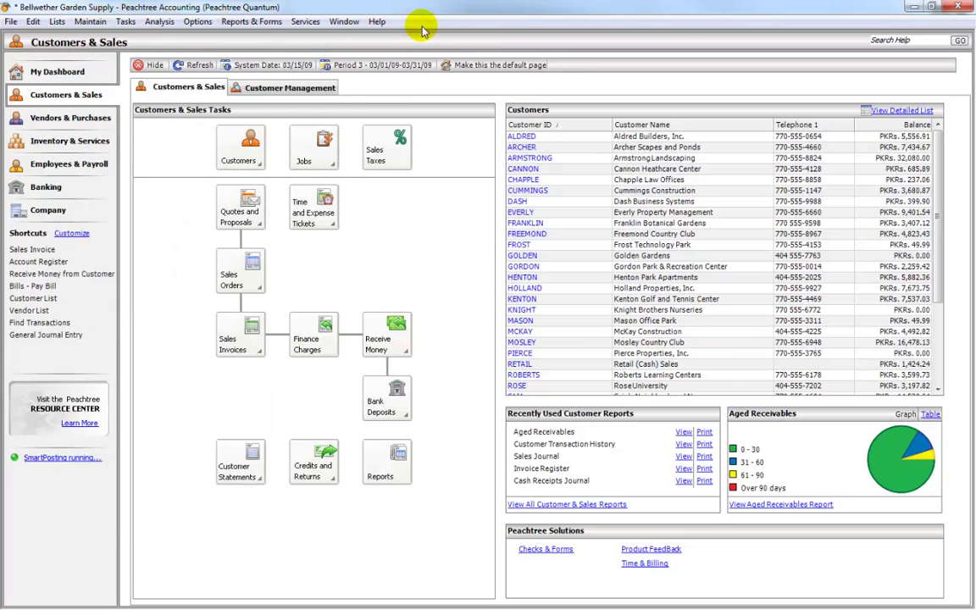
{"action": "left_click", "coordinate": [377, 24]}
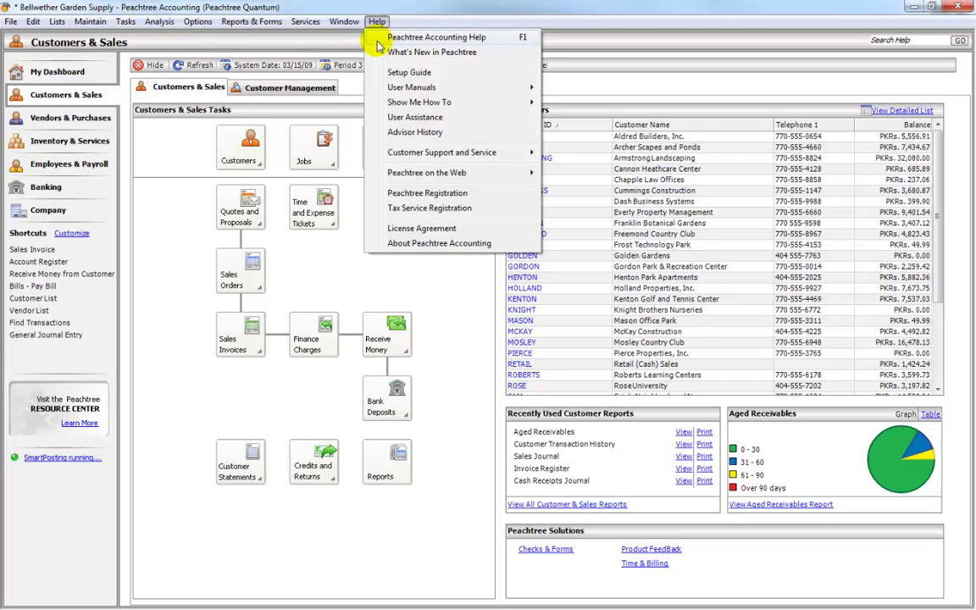
{"action": "mouse_move", "coordinate": [345, 32]}
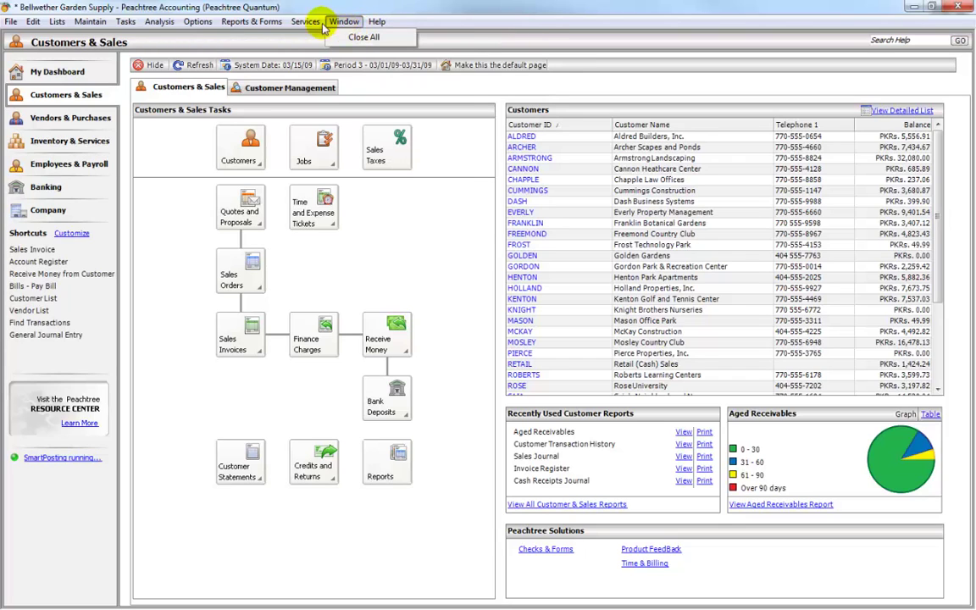
{"action": "mouse_move", "coordinate": [184, 25]}
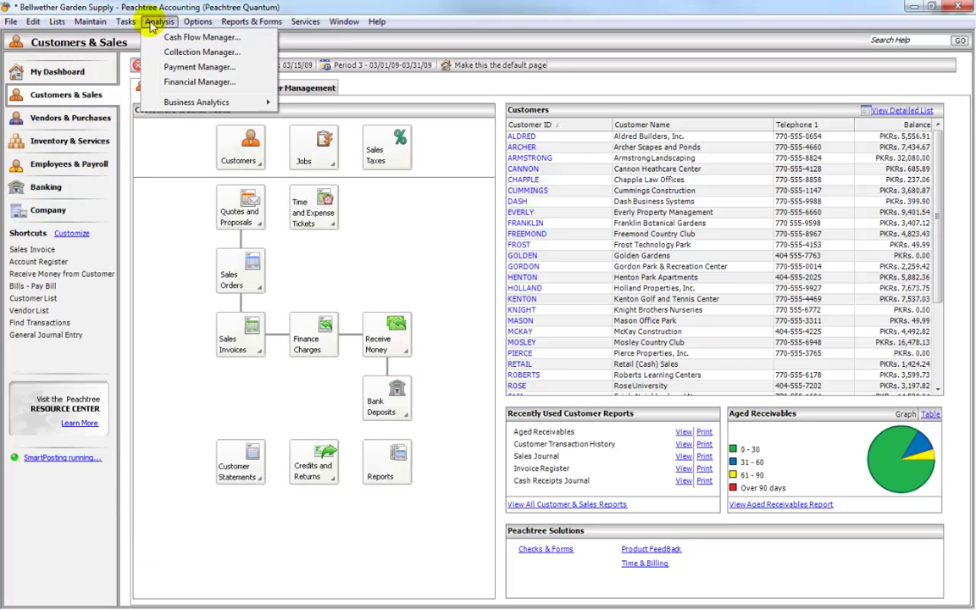
{"action": "mouse_move", "coordinate": [218, 24]}
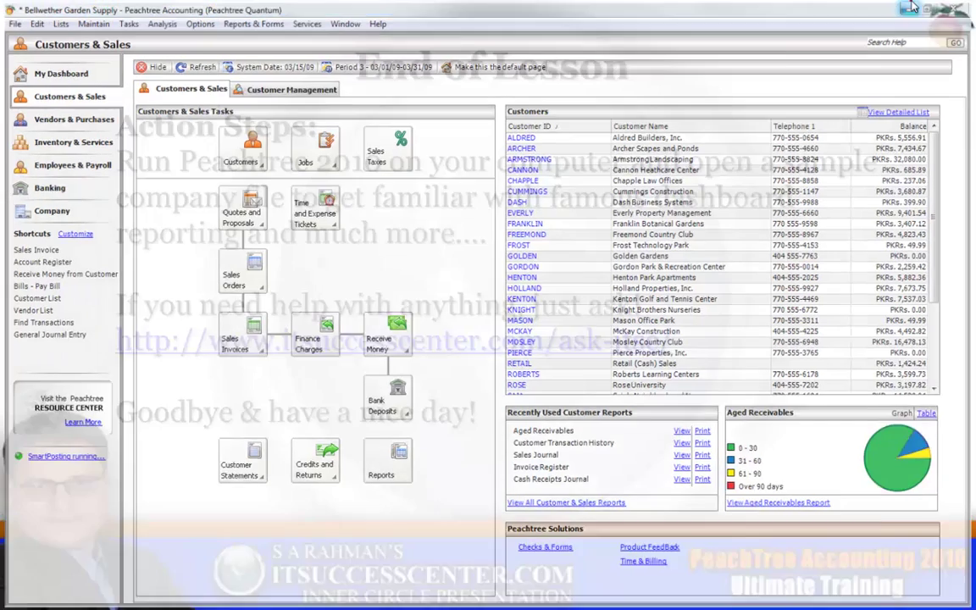